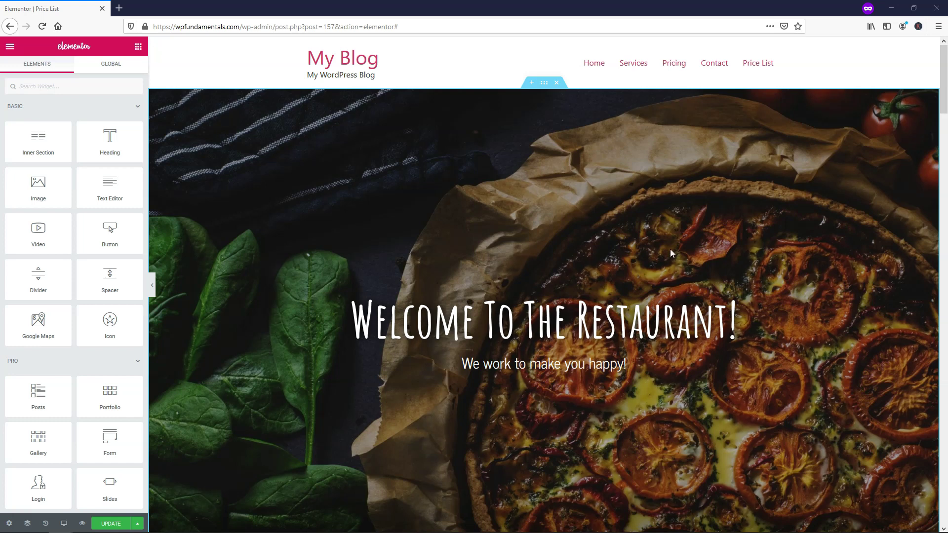
- Add a new section above How to Find Us and drop a Price List widget into it
scroll(621, 231, "down", 1)
scroll(621, 230, "down", 20)
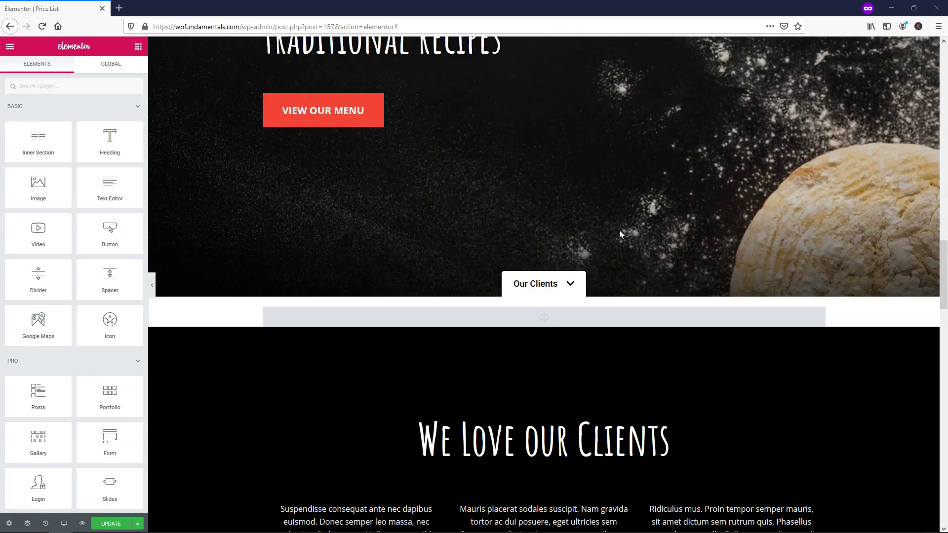
scroll(618, 232, "down", 5)
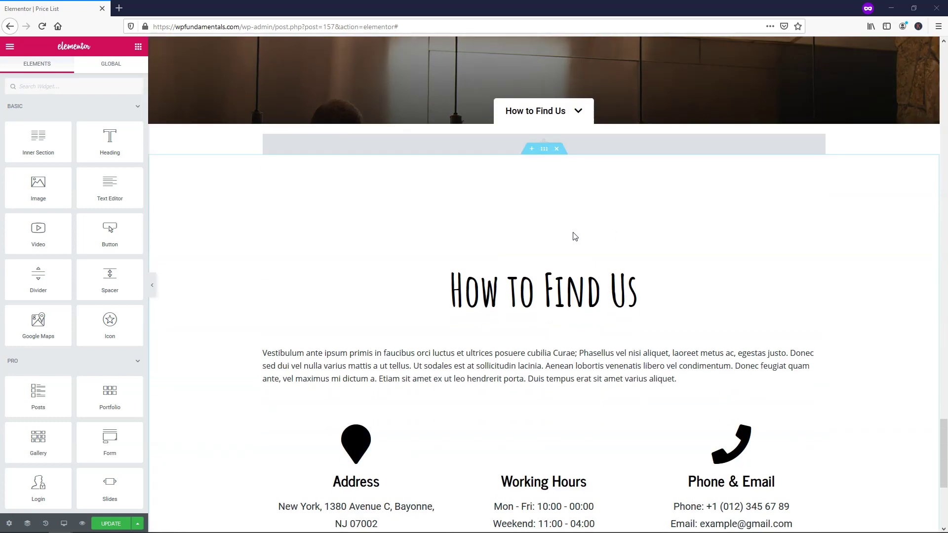
mouse_move(527, 165)
left_click(531, 149)
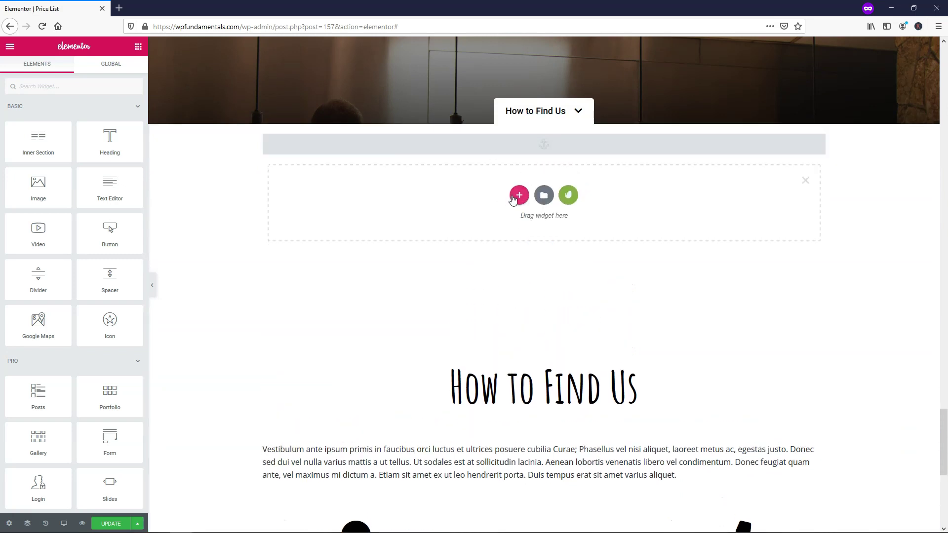
left_click(92, 91)
type("pric")
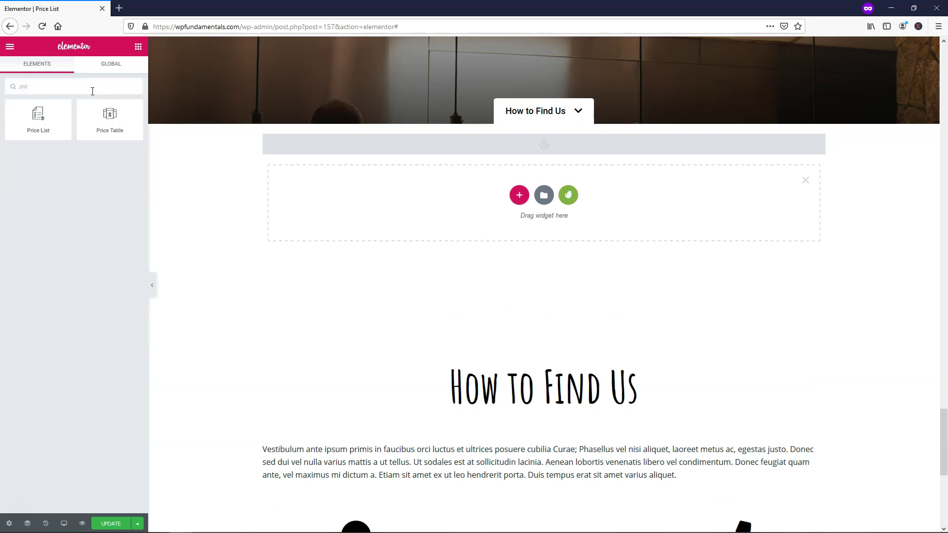
left_click_drag(40, 115, 470, 193)
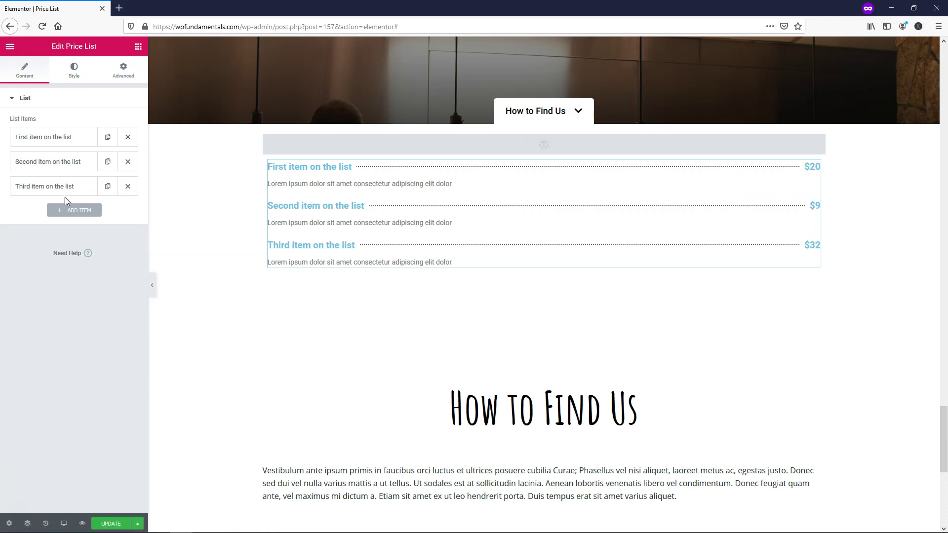
- Duplicate the third list item three times, then delete the copies to leave three items
left_click(108, 187)
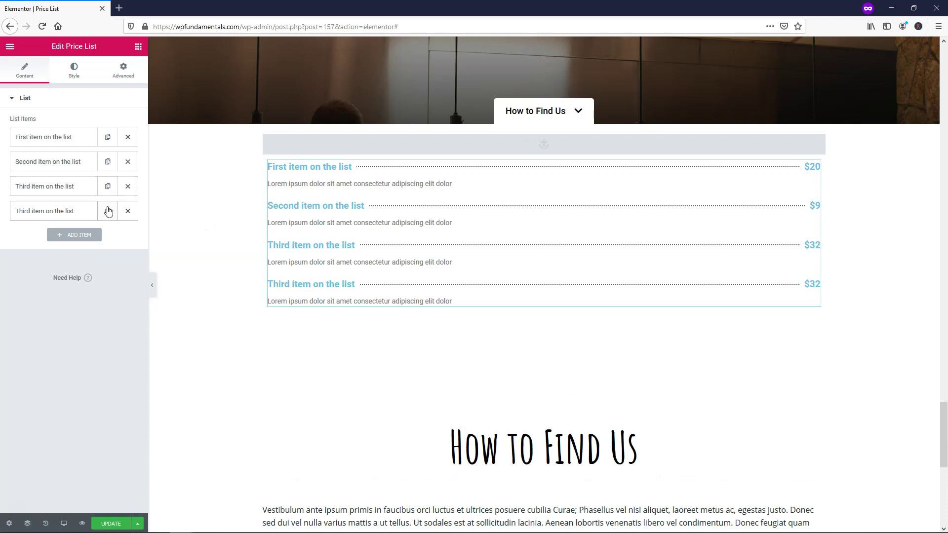
left_click(108, 211)
left_click(107, 236)
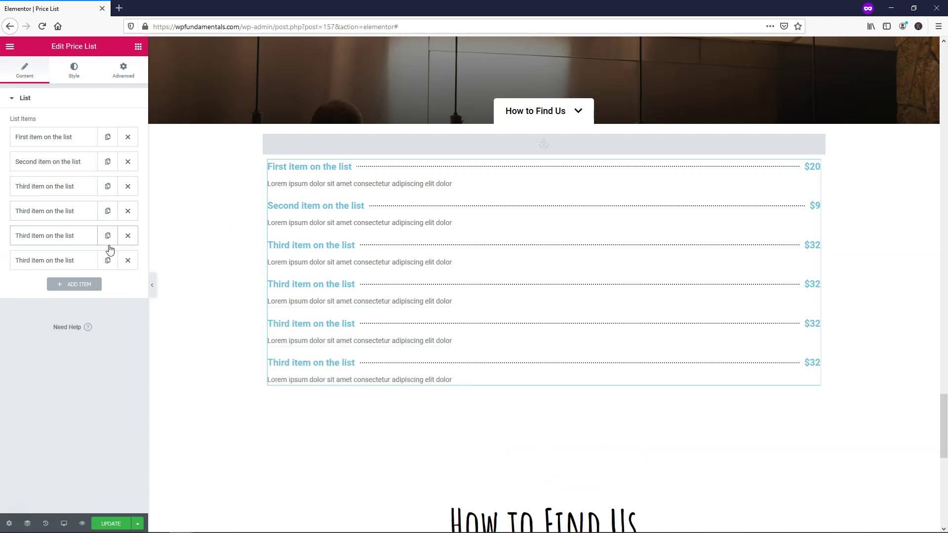
left_click(127, 261)
left_click(128, 236)
left_click(128, 211)
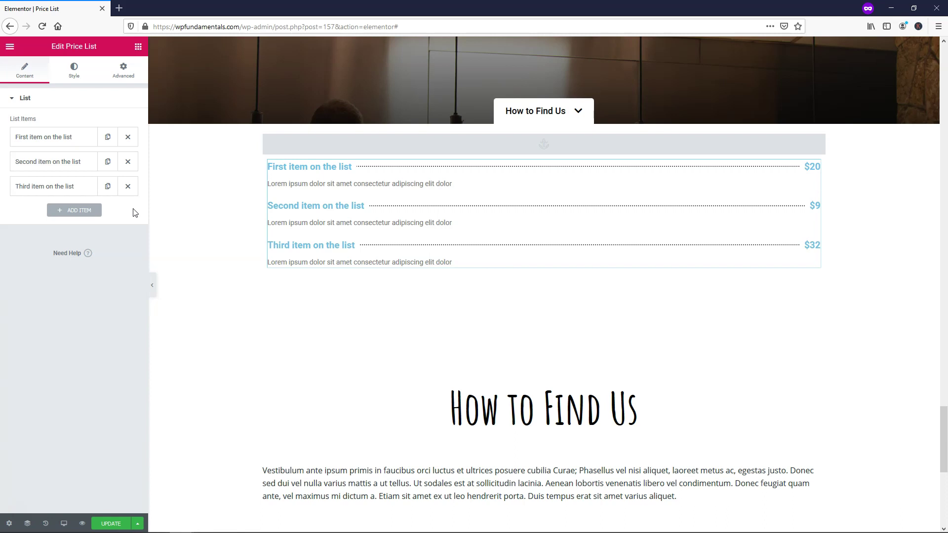
- Give the first price list item the pizza photo
left_click(48, 139)
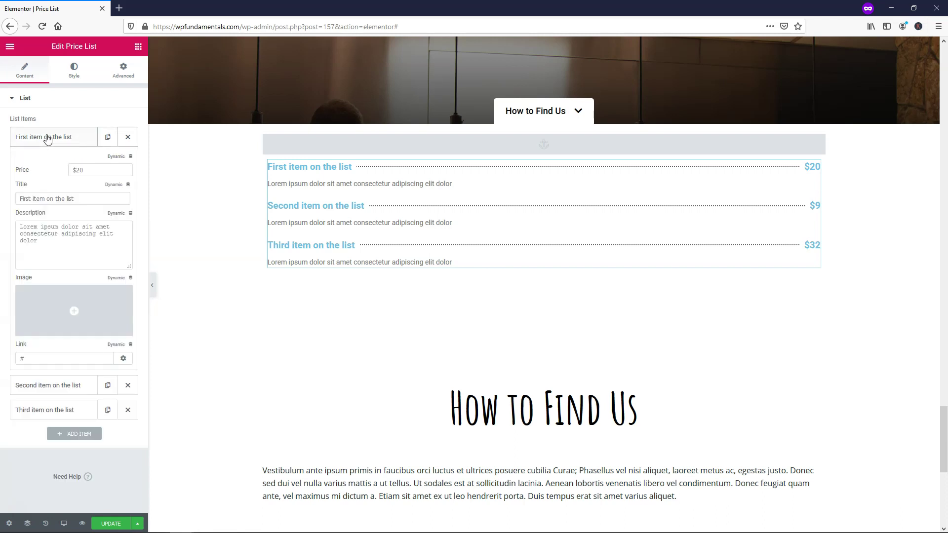
left_click(78, 312)
left_click(500, 319)
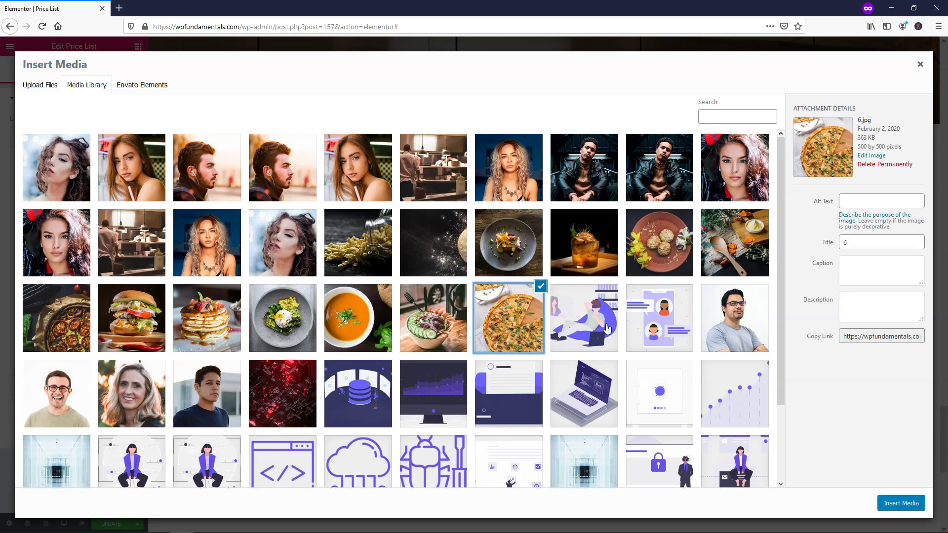
left_click(911, 504)
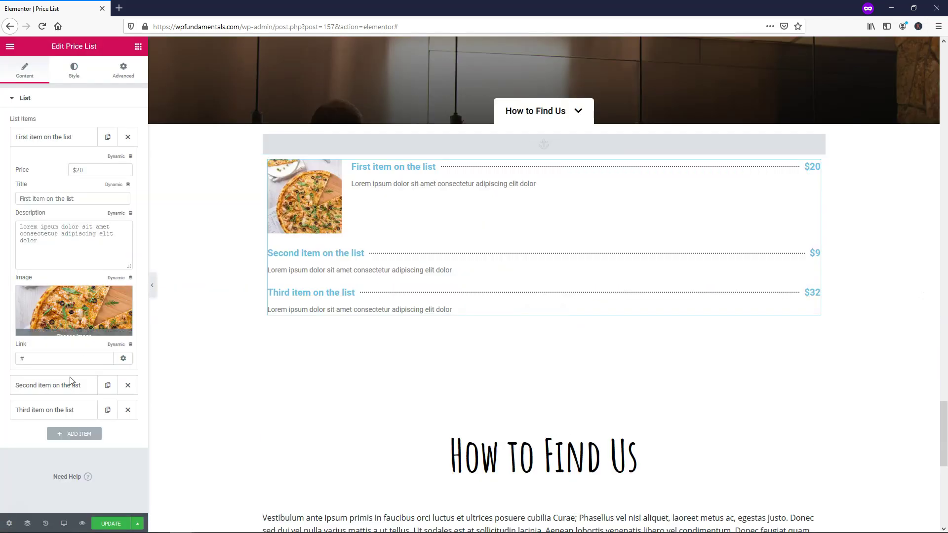
- Give the second price list item the salad photo
left_click(56, 385)
mouse_move(64, 339)
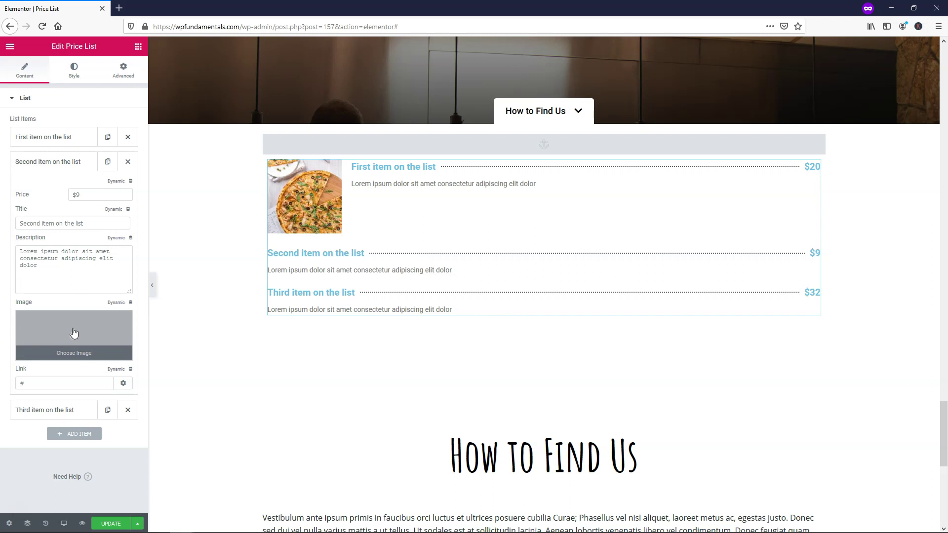
left_click(70, 338)
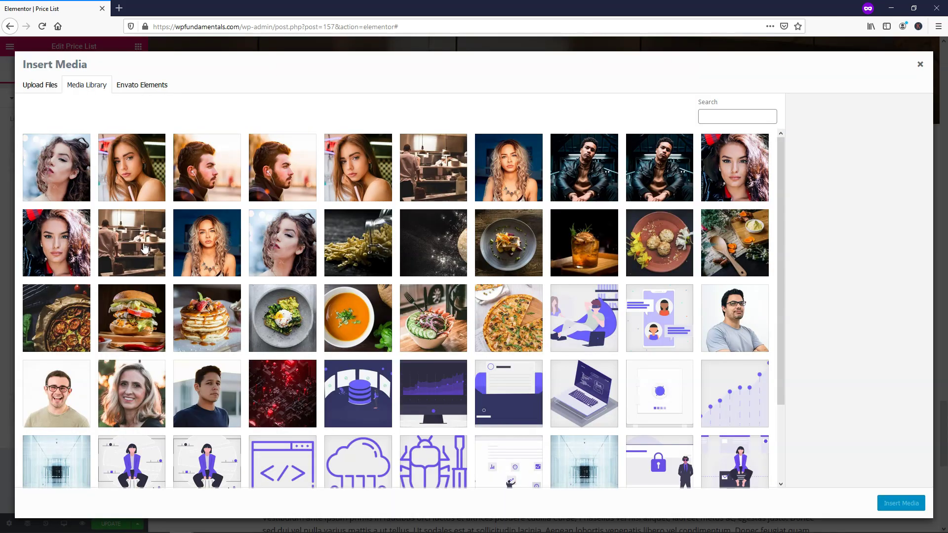
left_click(438, 327)
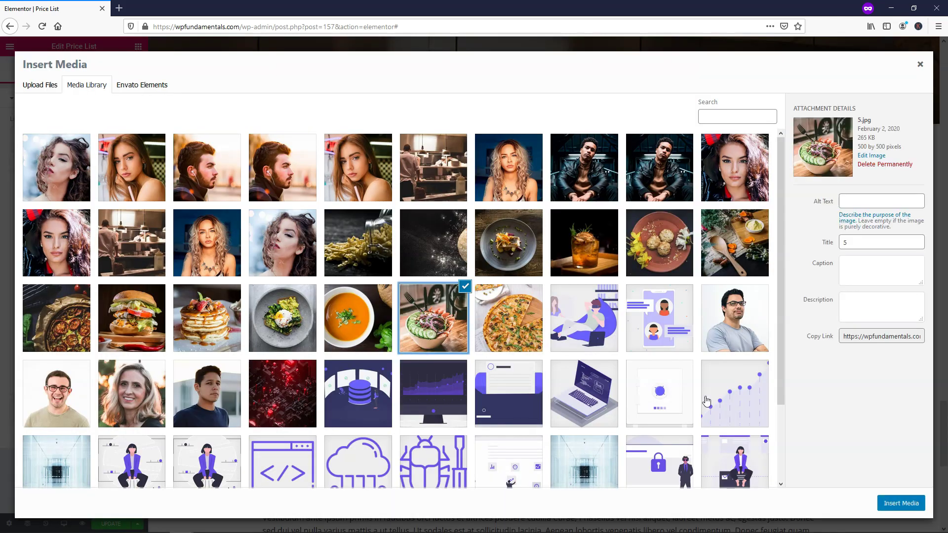
left_click(901, 503)
- Give the third price list item the soup photo
left_click(37, 410)
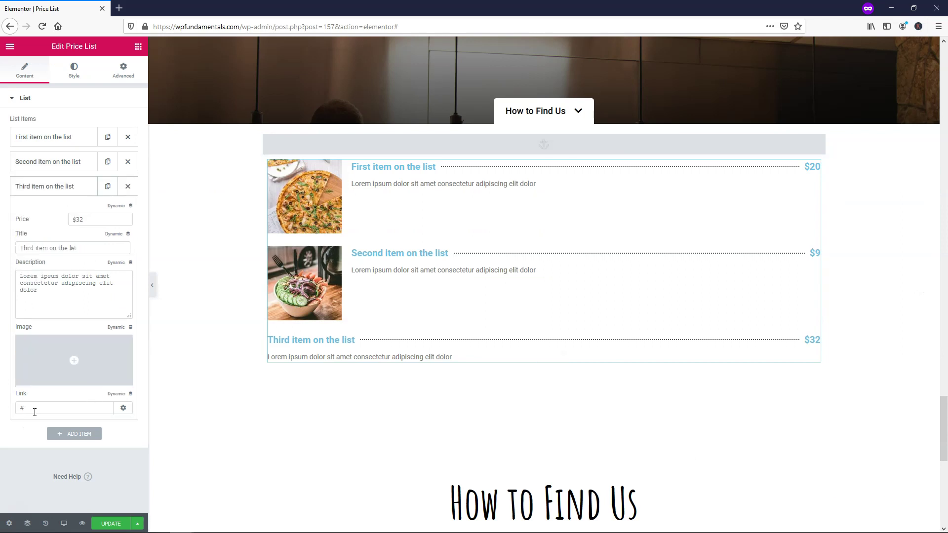
left_click(69, 363)
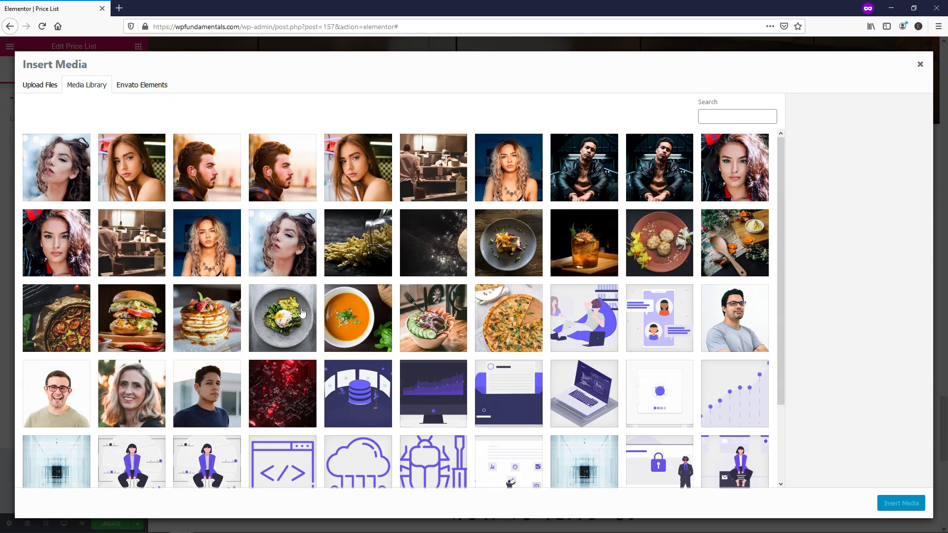
left_click(345, 321)
left_click(901, 503)
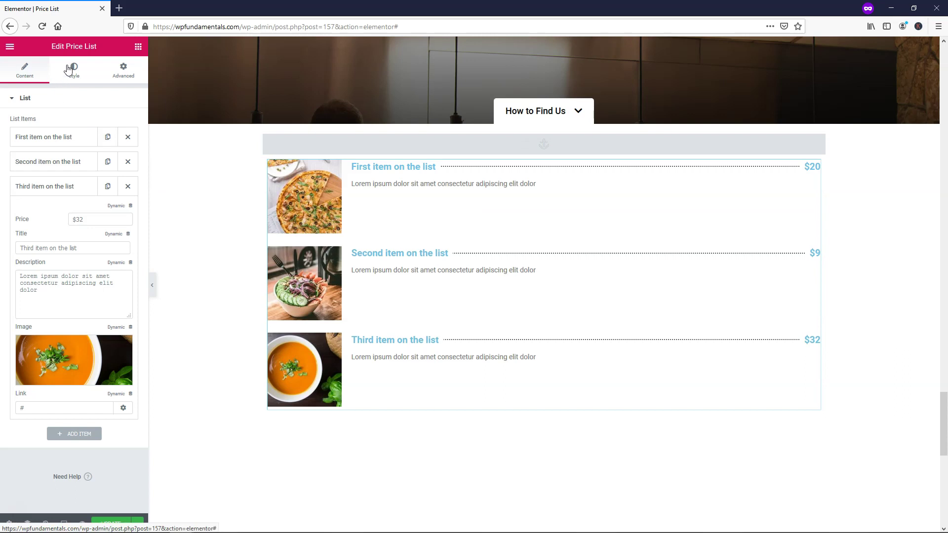
- Set the first item's price to $15 and title to Pizza
left_click(58, 136)
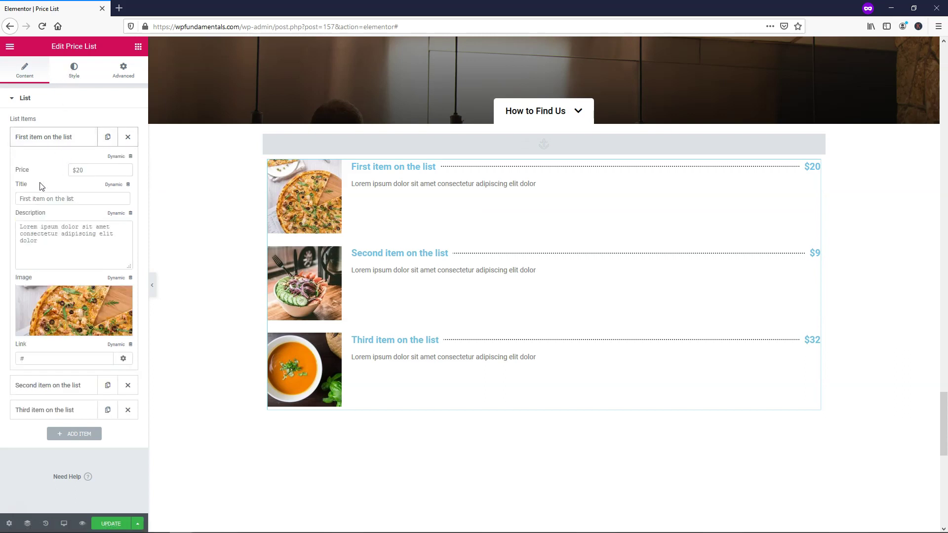
left_click_drag(84, 171, 75, 171)
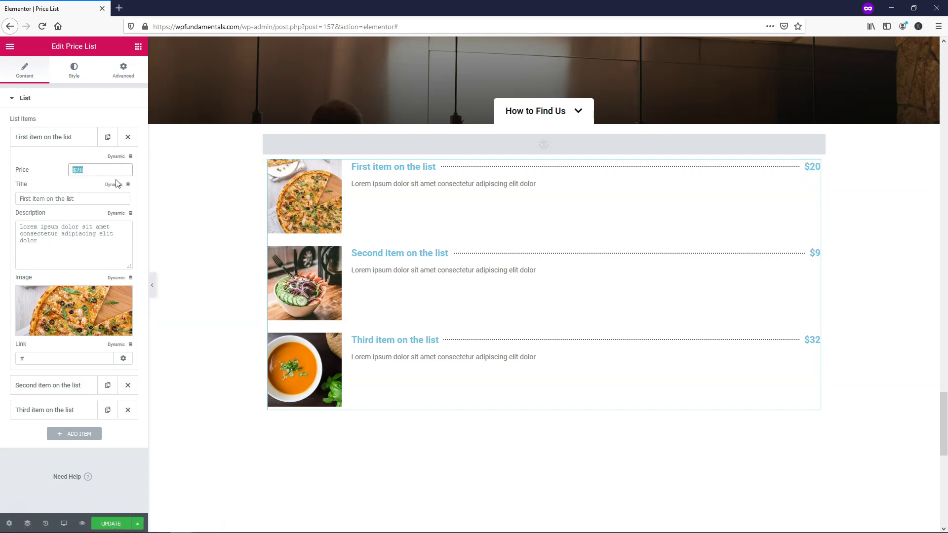
type("$15")
left_click_drag(95, 197, 18, 208)
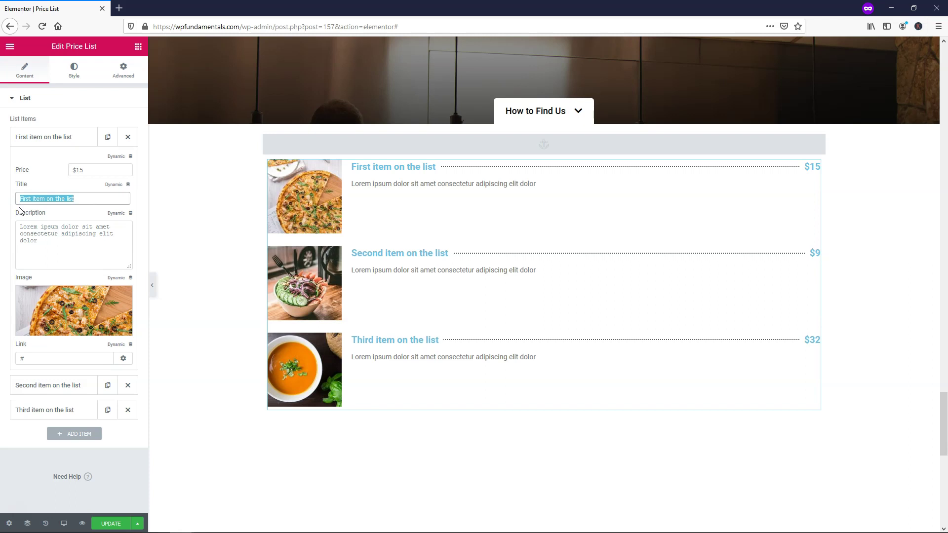
type("Pizza")
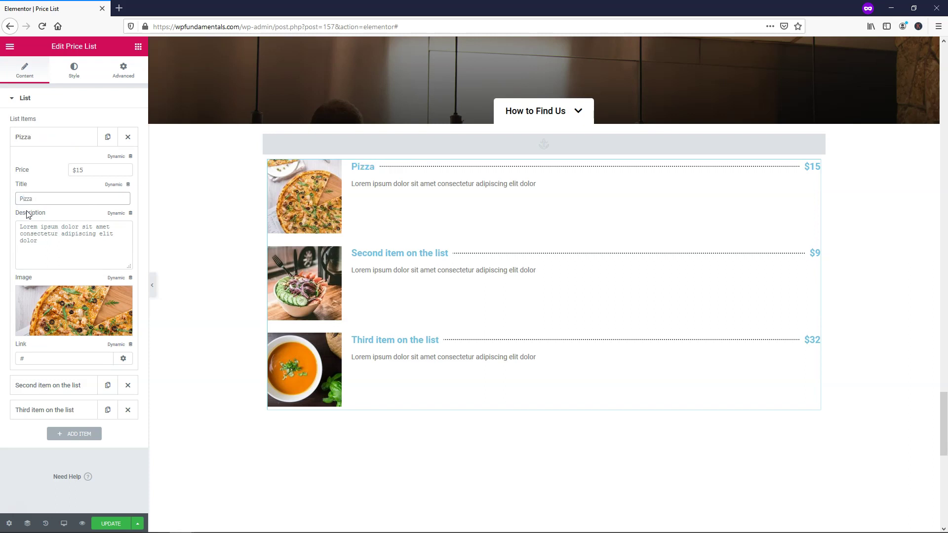
left_click(51, 147)
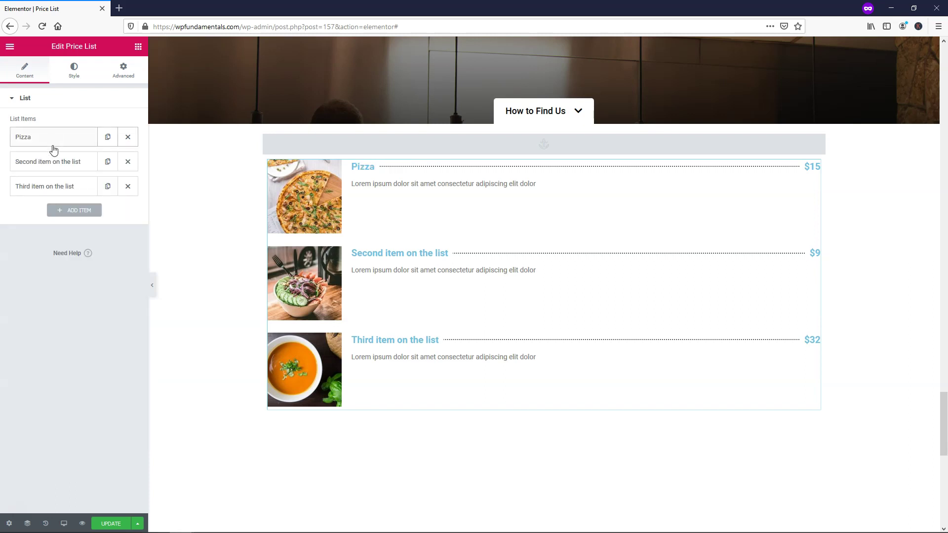
- Retitle the second item Salad
left_click(60, 163)
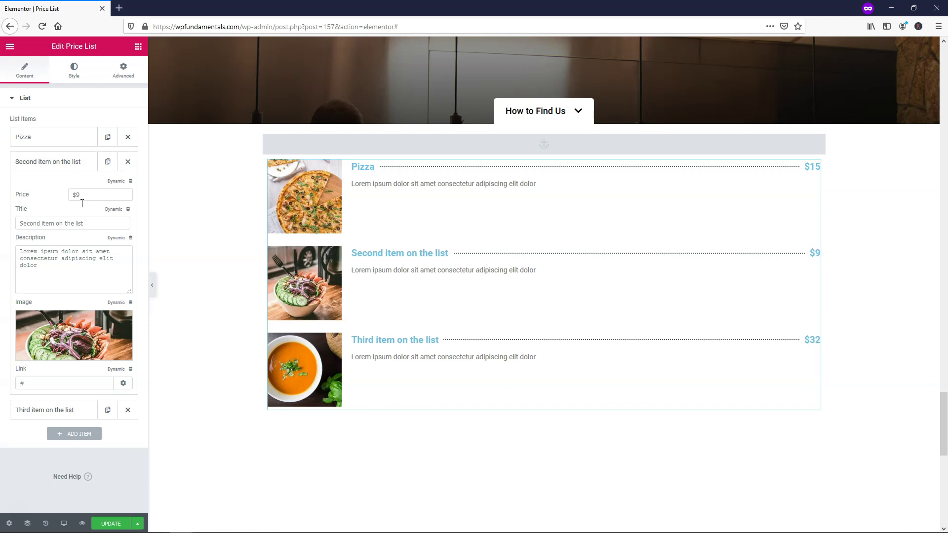
left_click_drag(83, 223, 12, 234)
type("Sala")
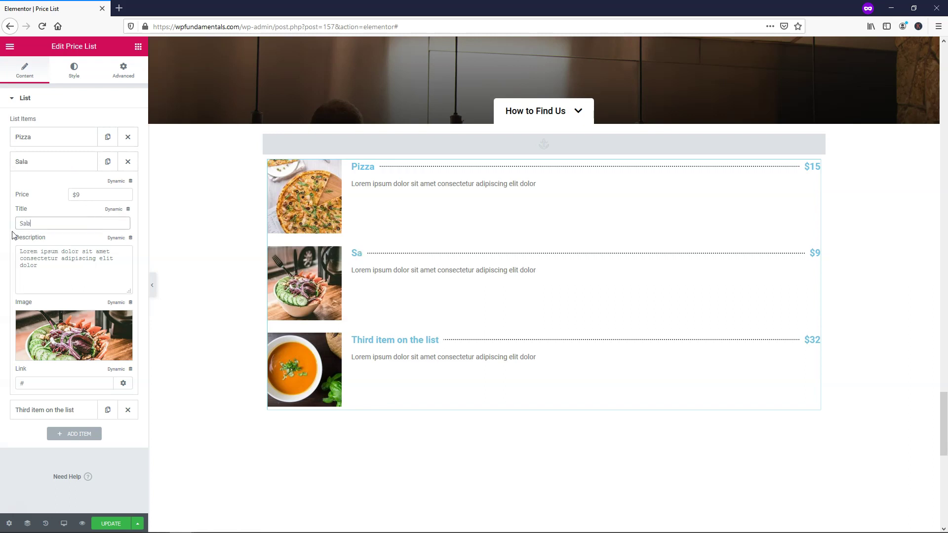
type("d")
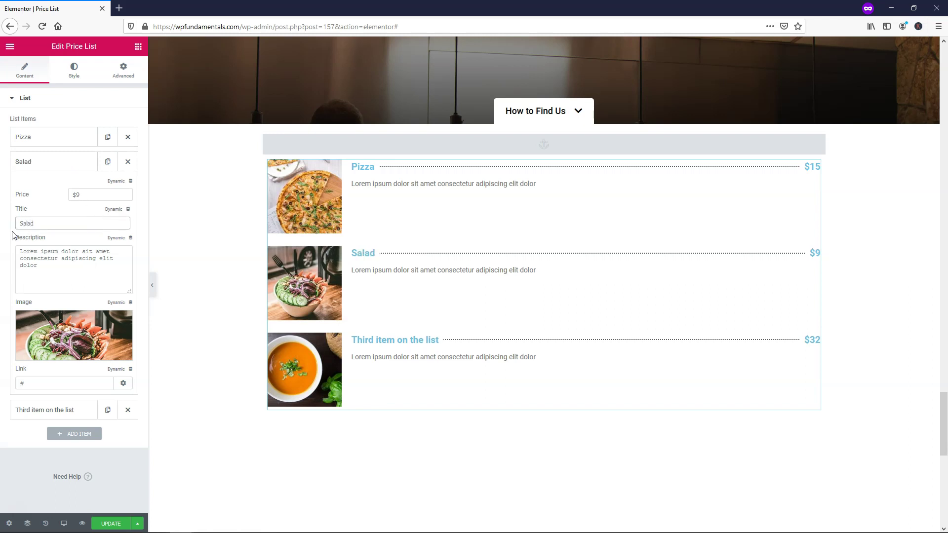
left_click(51, 167)
- Set the third item's price to $10 and title to Soup
left_click(55, 188)
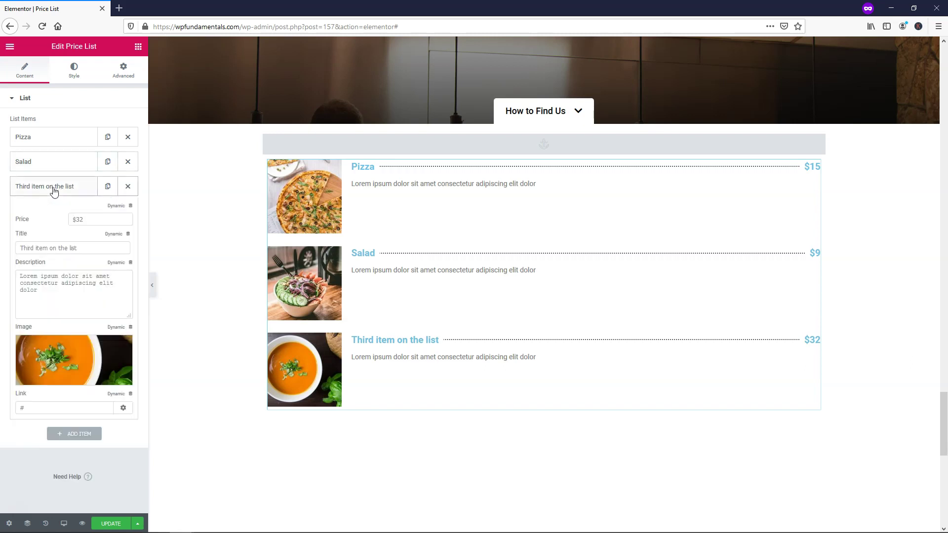
left_click(79, 221)
left_click_drag(93, 221, 81, 220)
type("10")
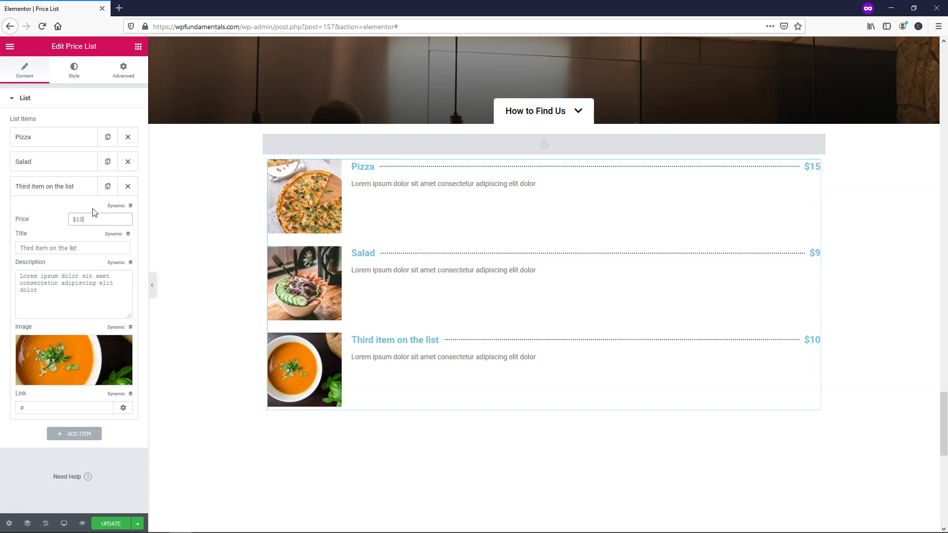
left_click_drag(93, 248, 12, 261)
type("S")
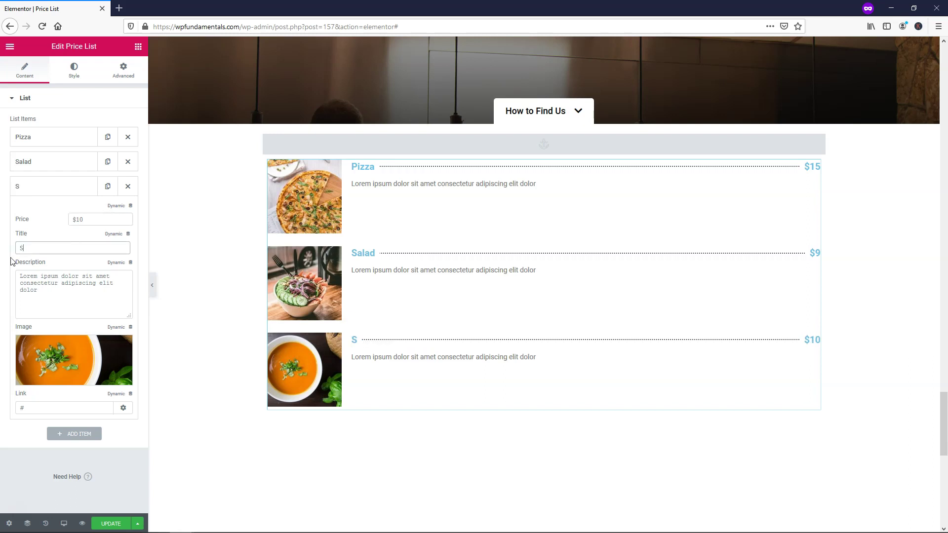
type("oup")
triple_click(49, 301)
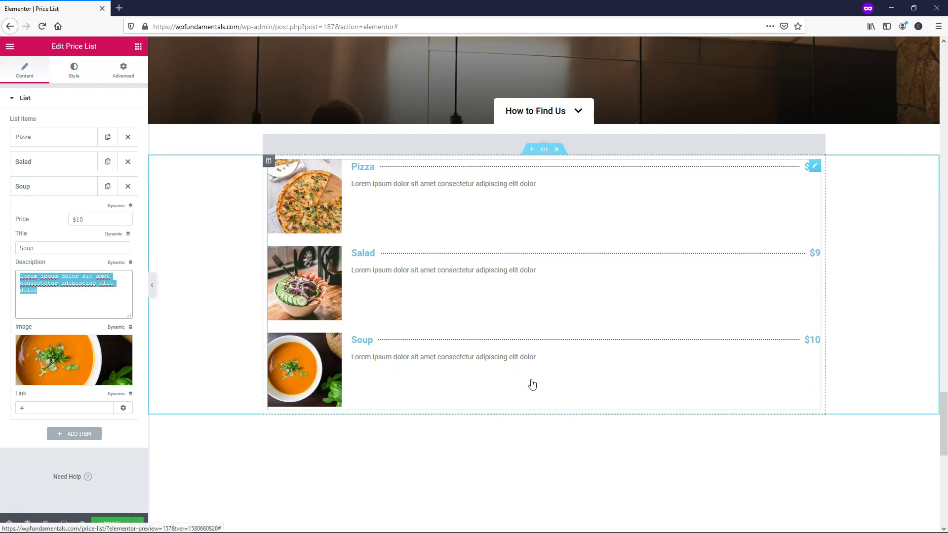
double_click(20, 408)
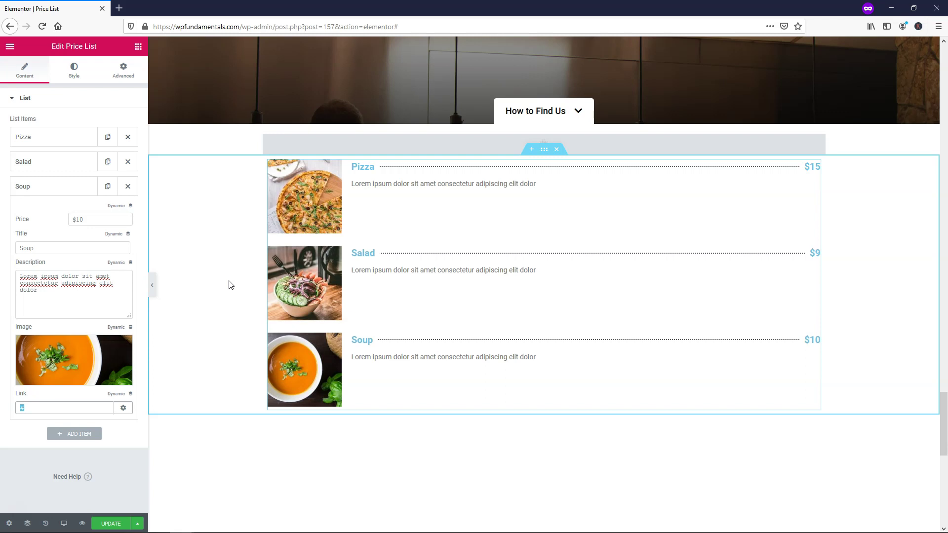
- Style the titles and prices black in Verdana at 25 px
left_click(73, 75)
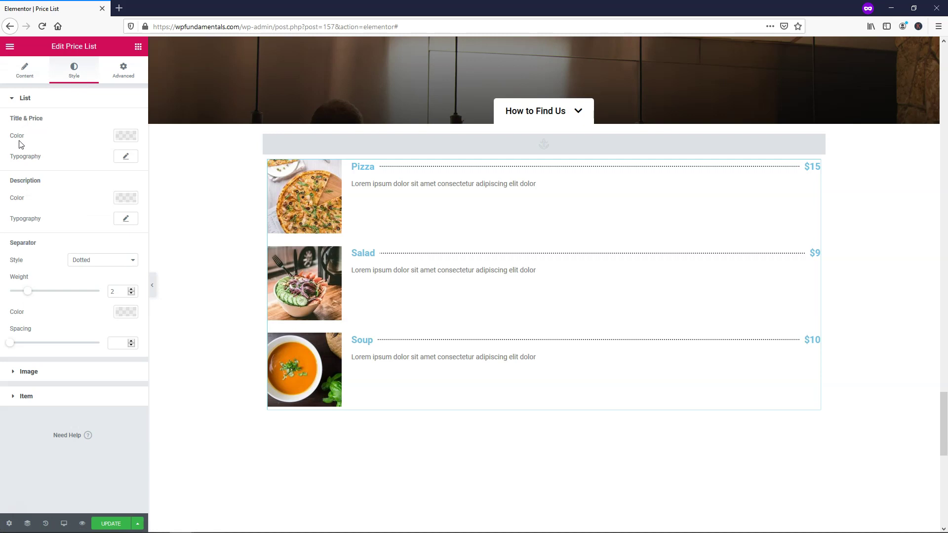
left_click(129, 138)
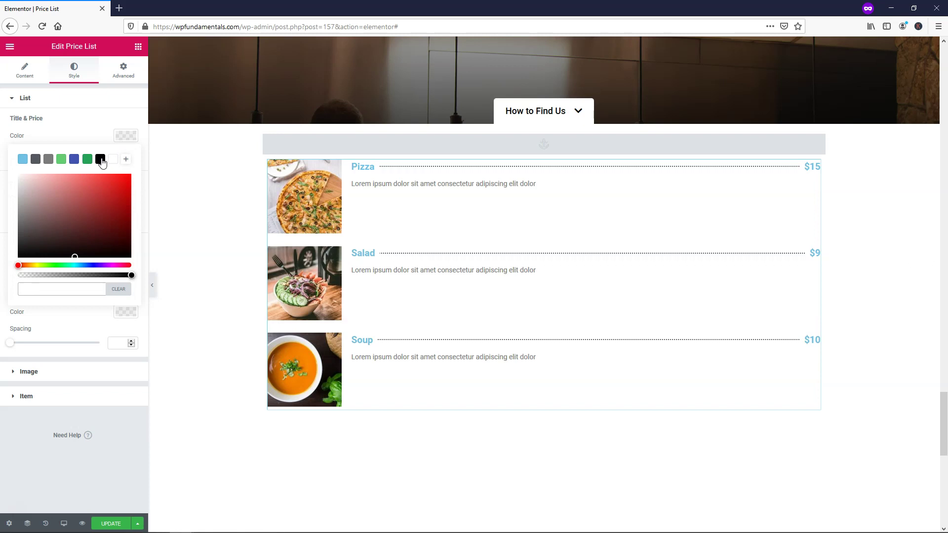
left_click(100, 159)
left_click(94, 140)
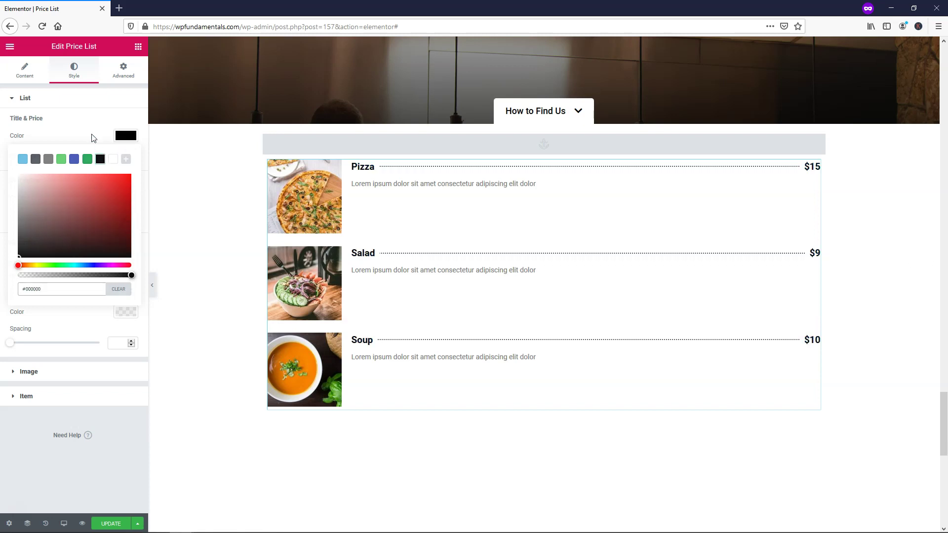
left_click(126, 156)
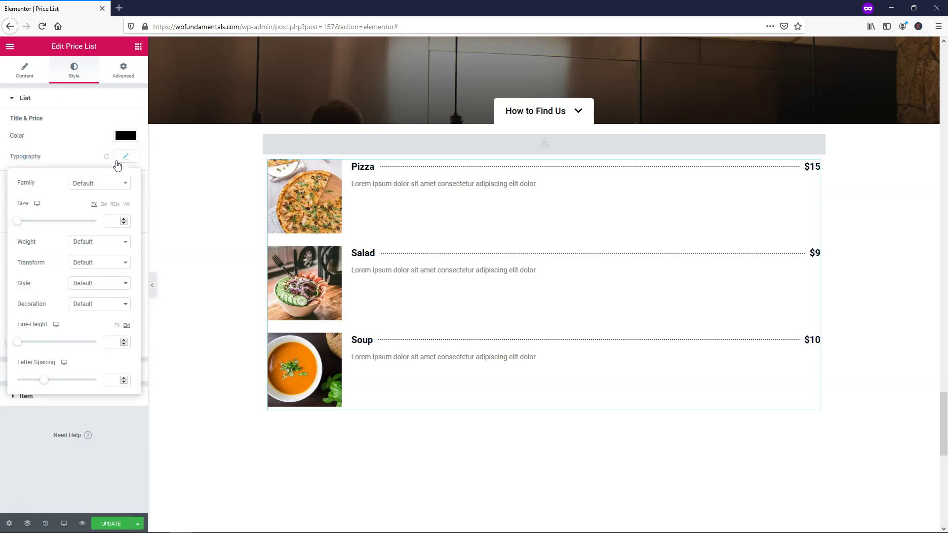
left_click(101, 184)
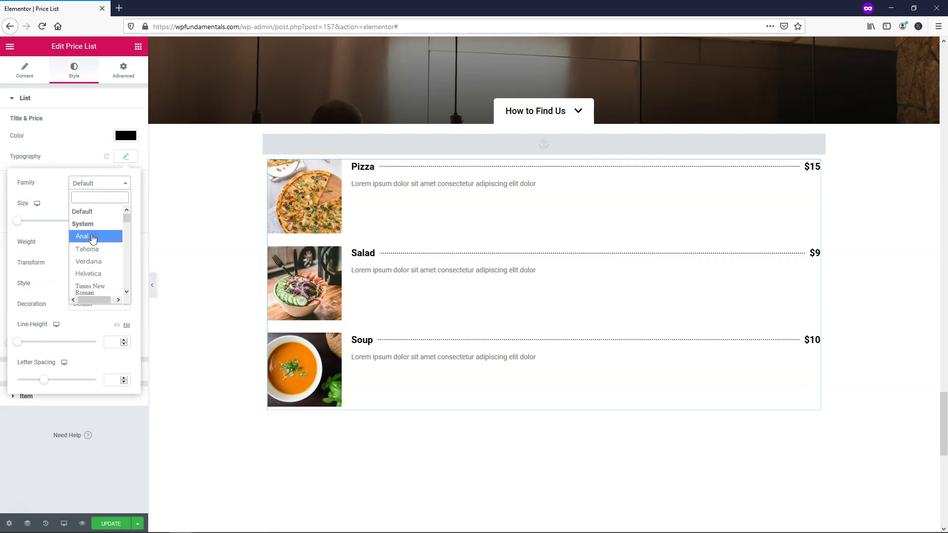
left_click(95, 264)
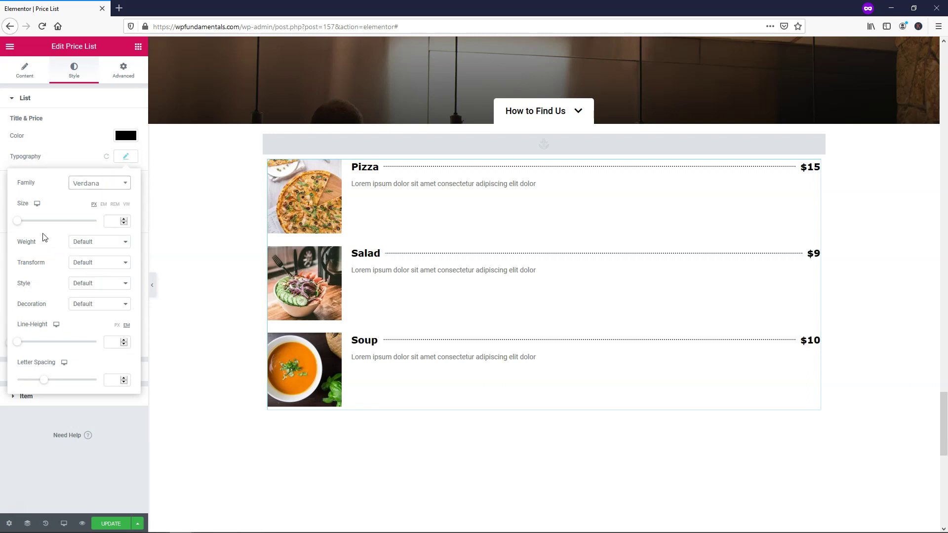
left_click_drag(19, 221, 31, 222)
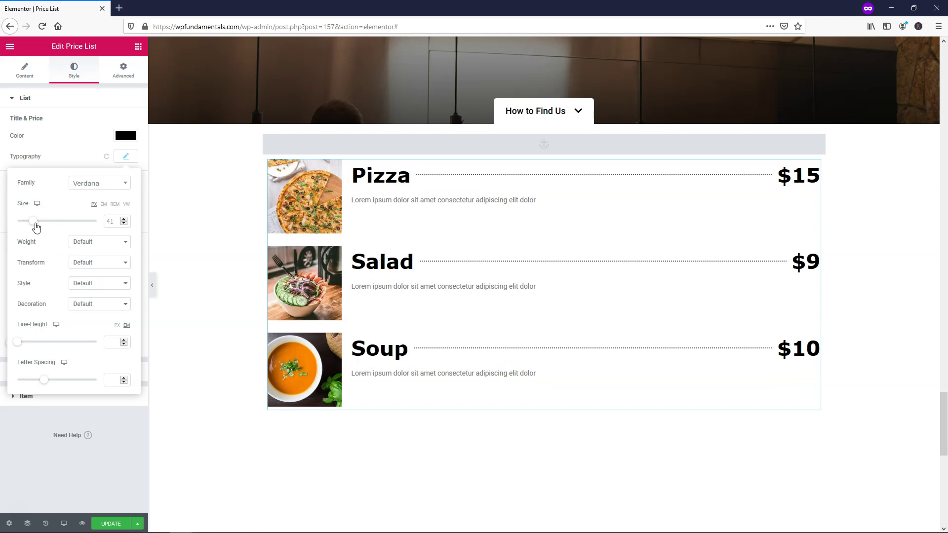
left_click(123, 224)
left_click(123, 223)
left_click(124, 223)
left_click(123, 223)
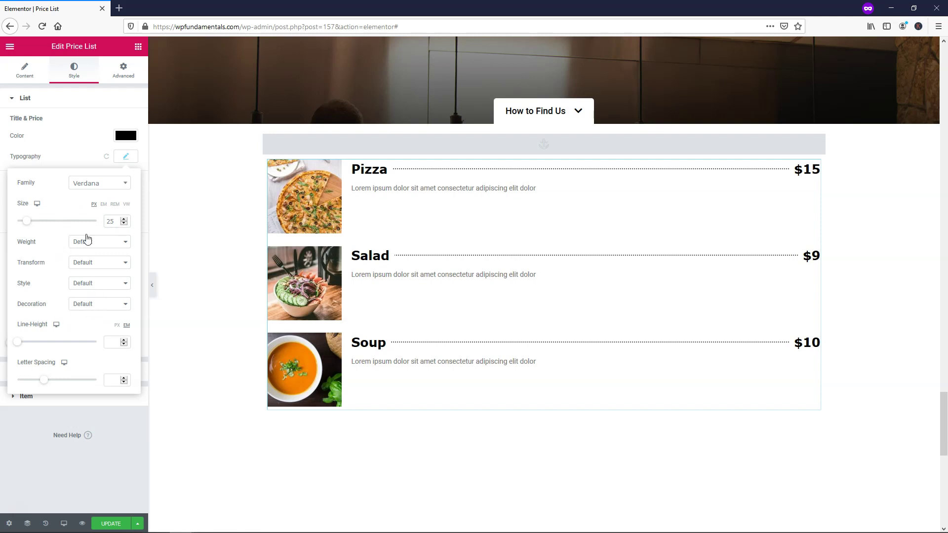
left_click(69, 157)
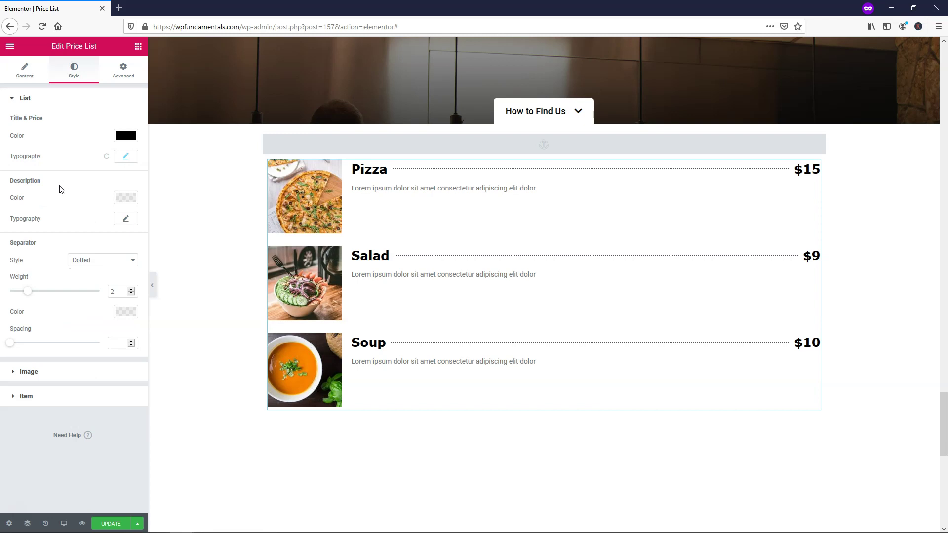
- Make the descriptions dark grey at 20 px
left_click(132, 200)
left_click(35, 222)
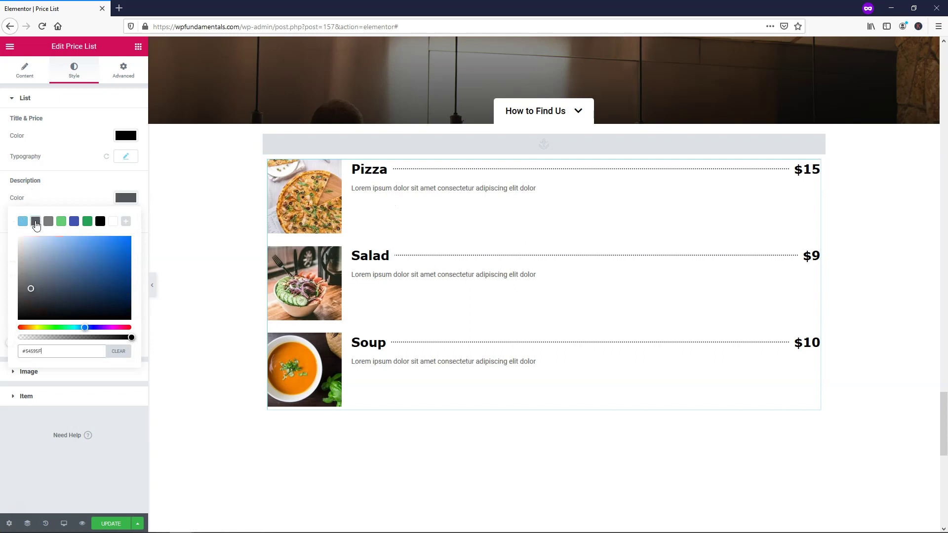
left_click(74, 200)
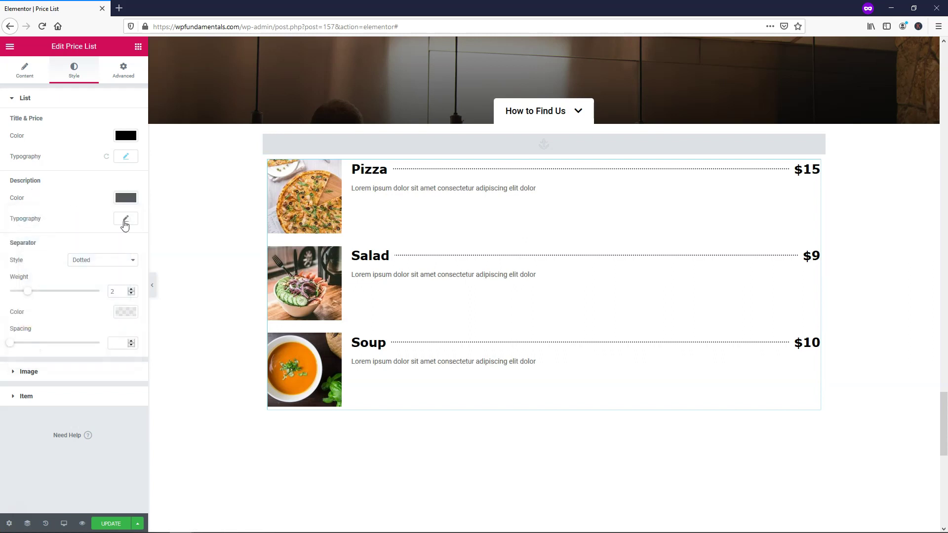
left_click(125, 219)
left_click_drag(19, 286, 27, 286)
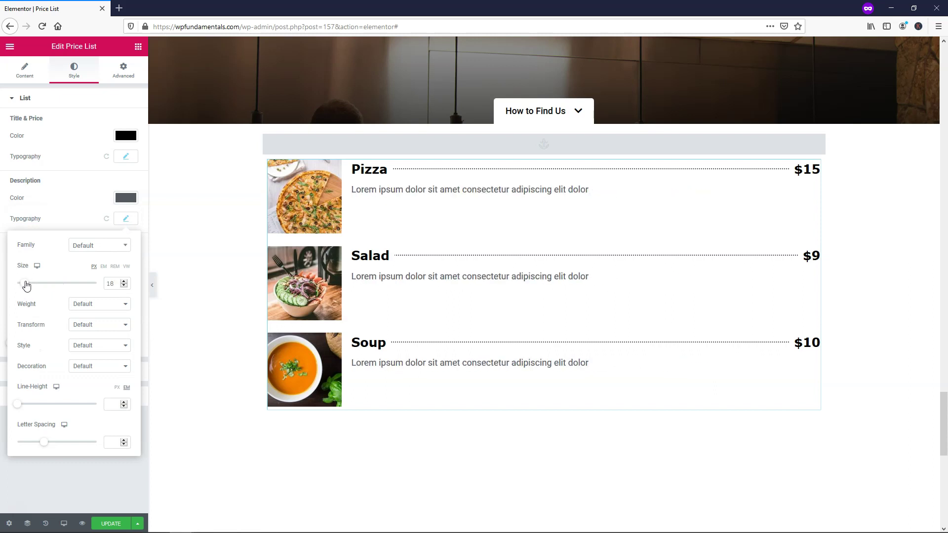
left_click(124, 281)
left_click(124, 281)
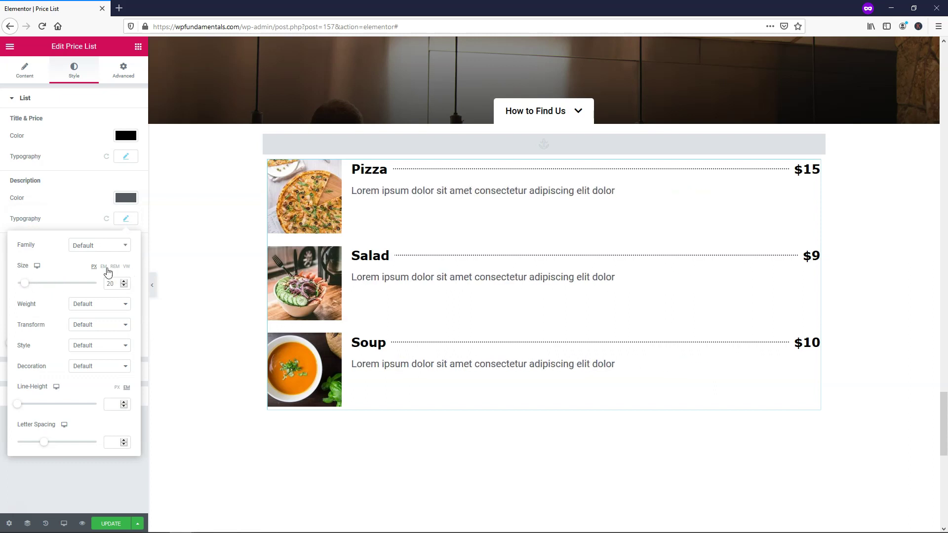
left_click(69, 199)
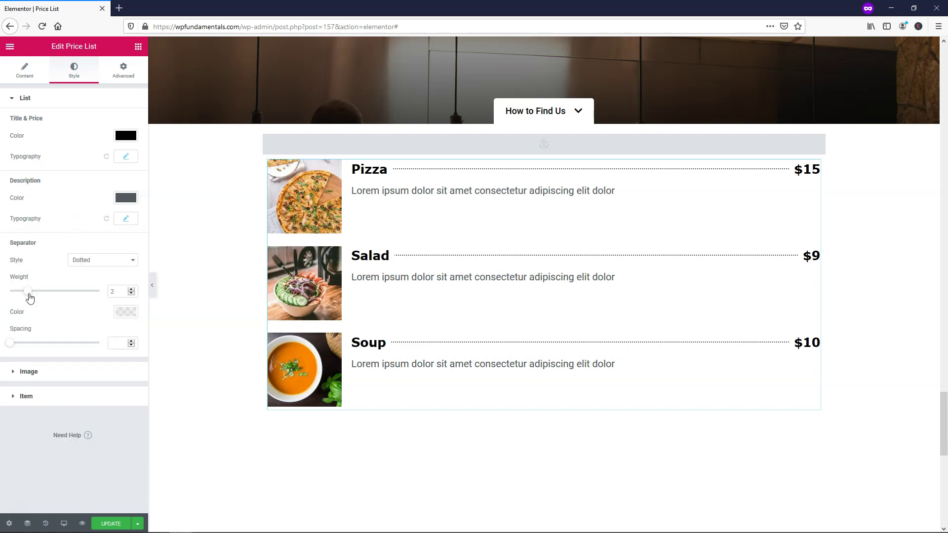
- Try the None, Solid, Dotted and Double separator styles, settling on Dashed
left_click_drag(28, 292, 59, 300)
left_click(97, 267)
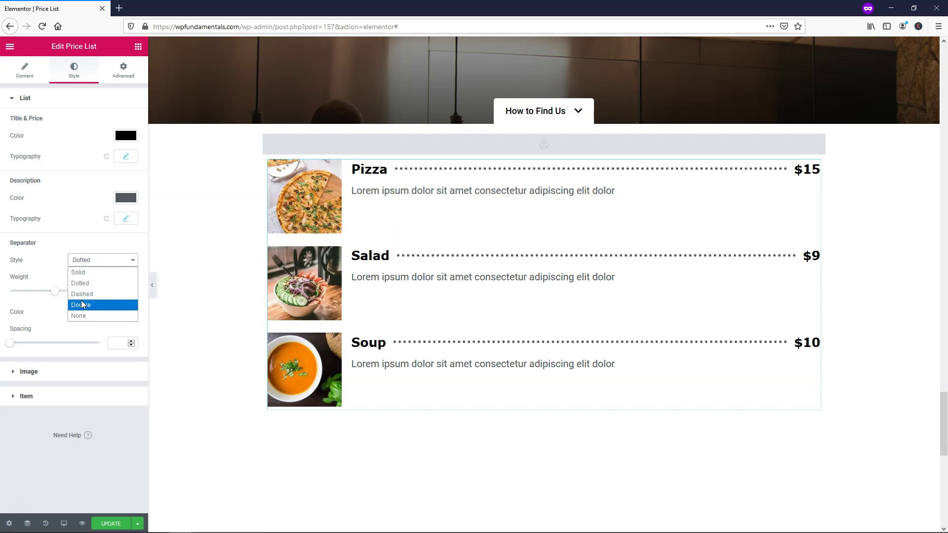
left_click(85, 322)
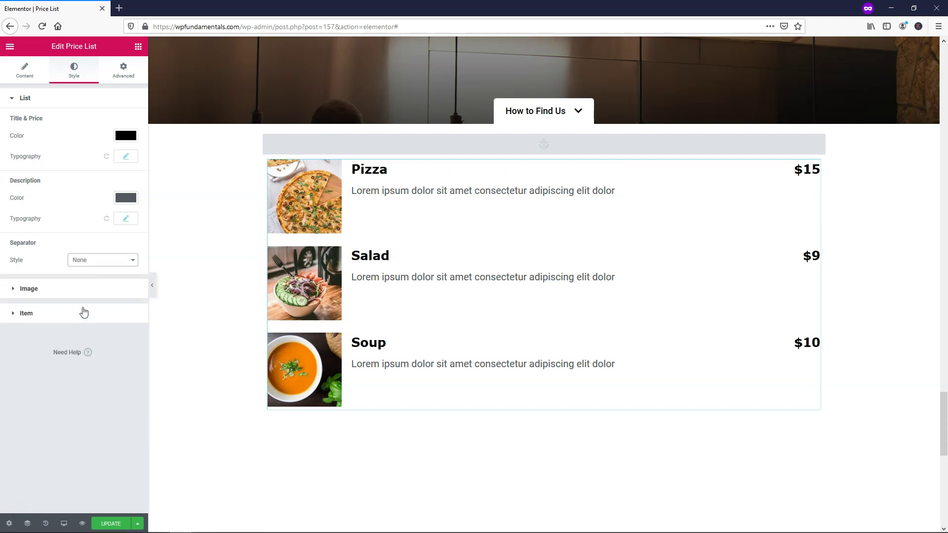
left_click(93, 263)
left_click(96, 272)
left_click(97, 260)
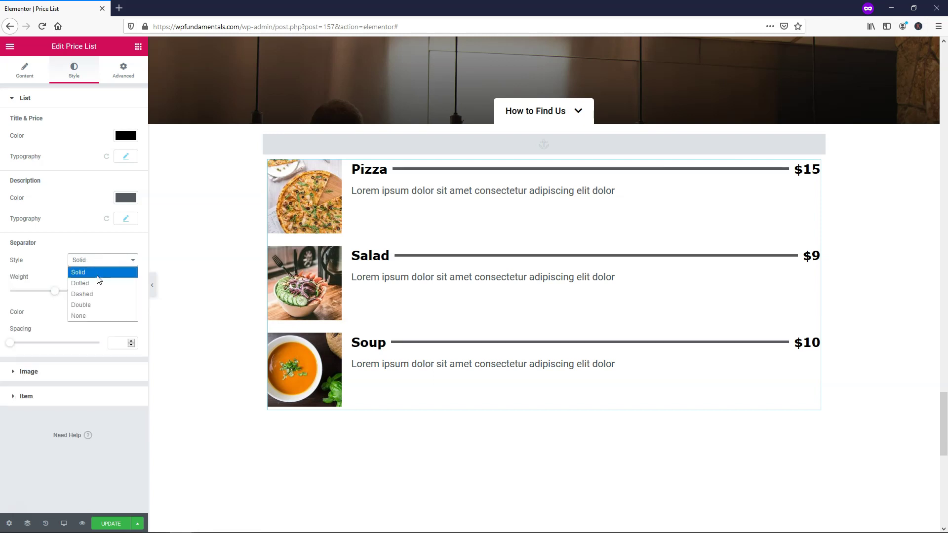
left_click(97, 288)
left_click(104, 262)
left_click(102, 294)
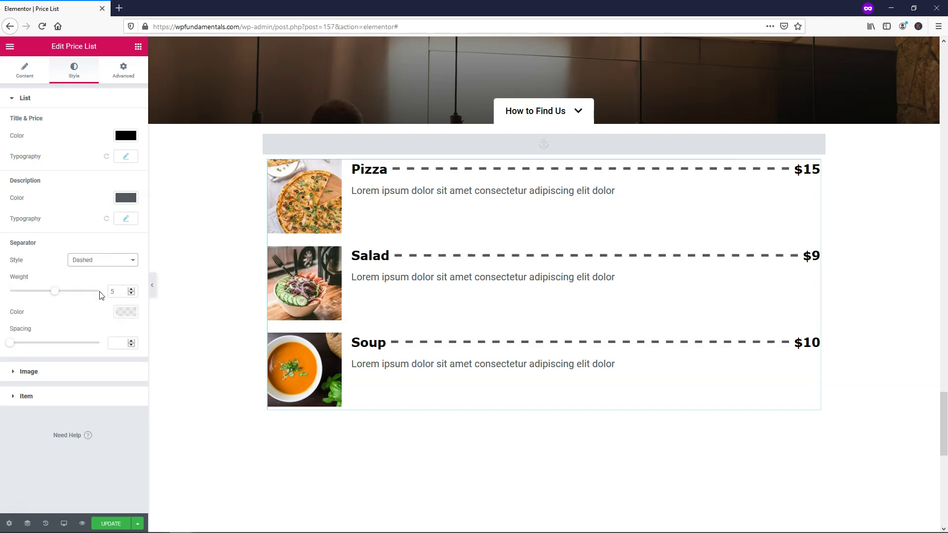
left_click(106, 262)
left_click(100, 305)
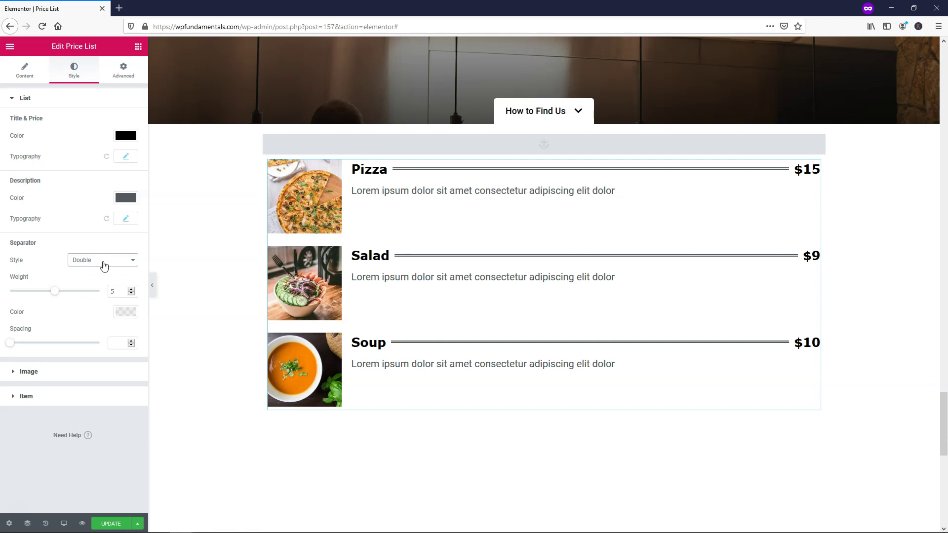
left_click(103, 265)
left_click(103, 273)
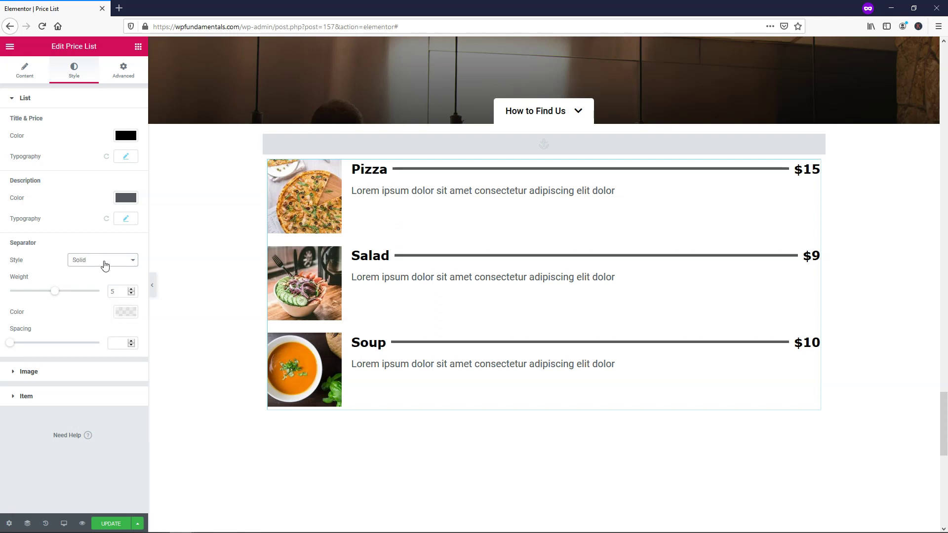
left_click(105, 266)
left_click(99, 294)
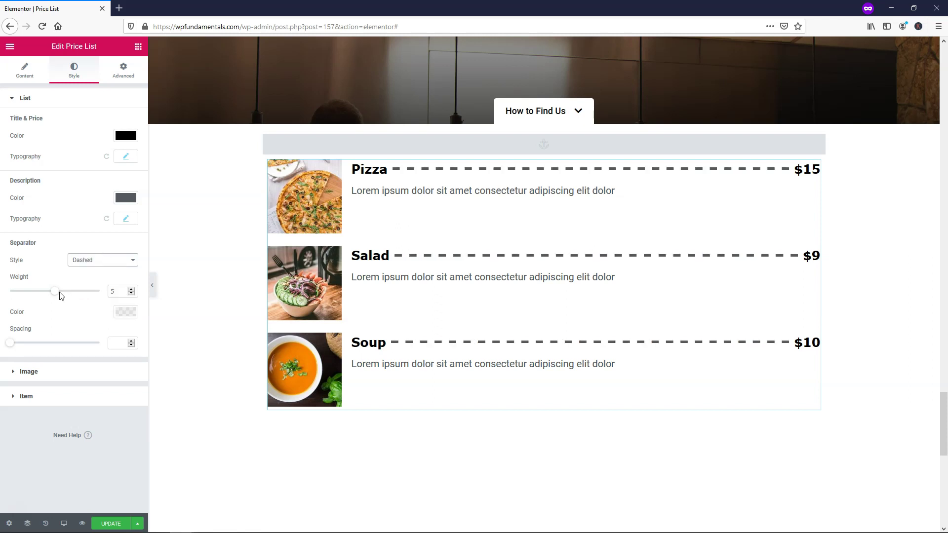
- Set separator weight to 2 and spacing to 25
left_click_drag(55, 292, 33, 295)
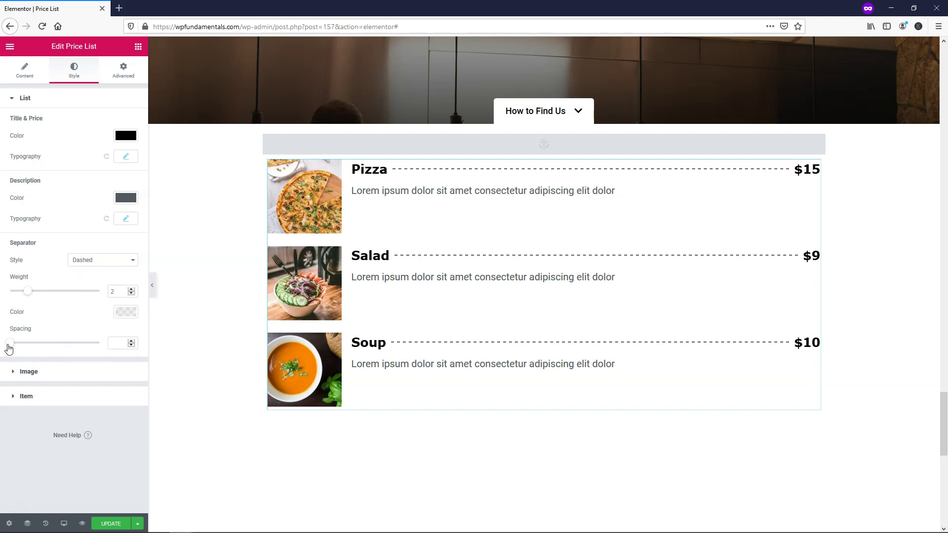
left_click_drag(11, 344, 100, 343)
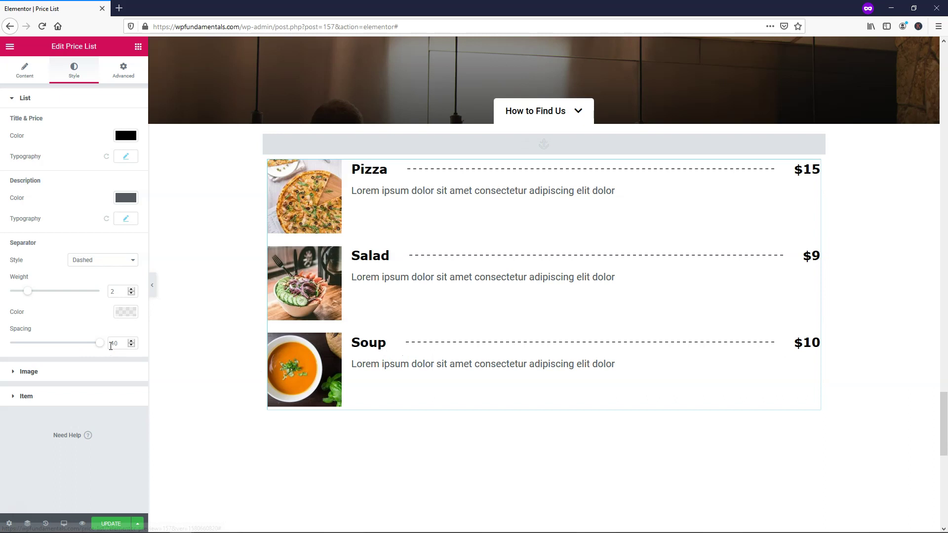
left_click_drag(100, 343, 68, 345)
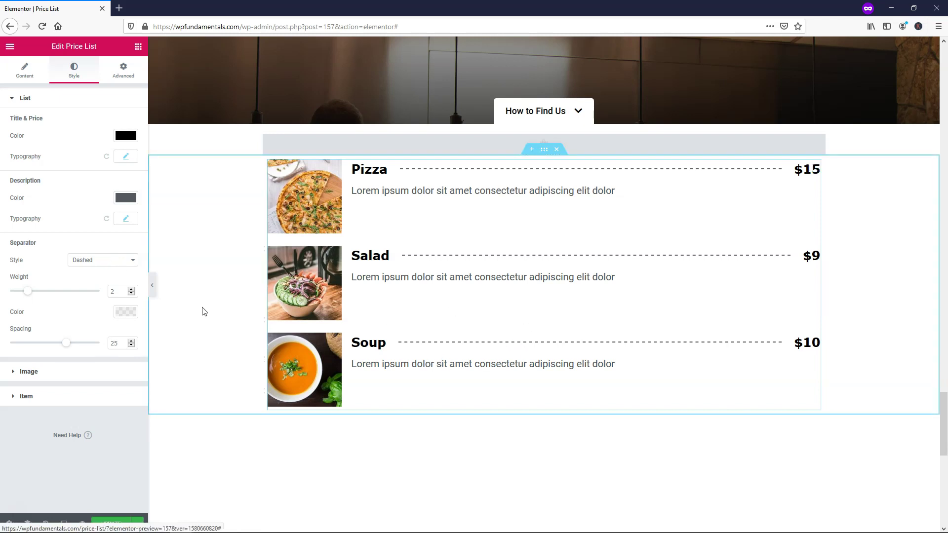
- Compare Medium Large, Large and Thumbnail image sizes, then settle on Medium 300 x 300
left_click(63, 376)
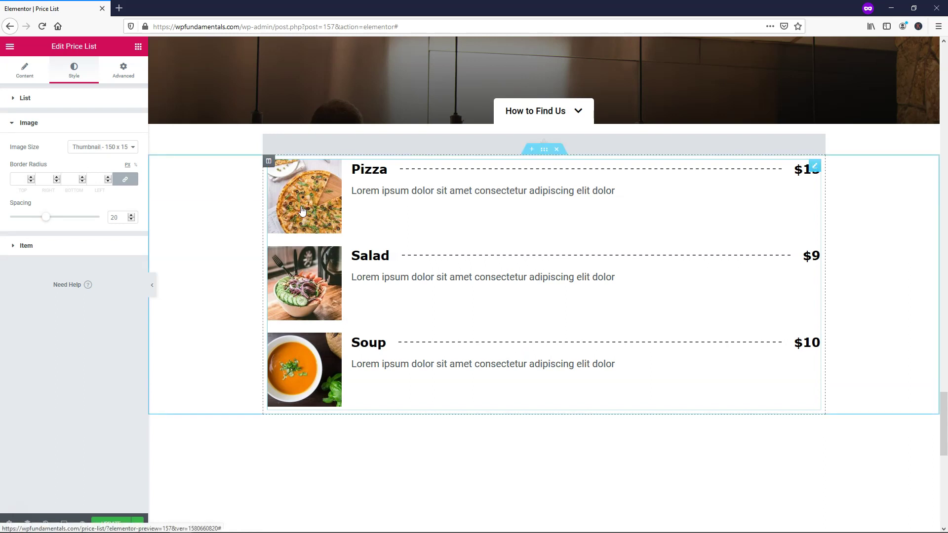
left_click(120, 149)
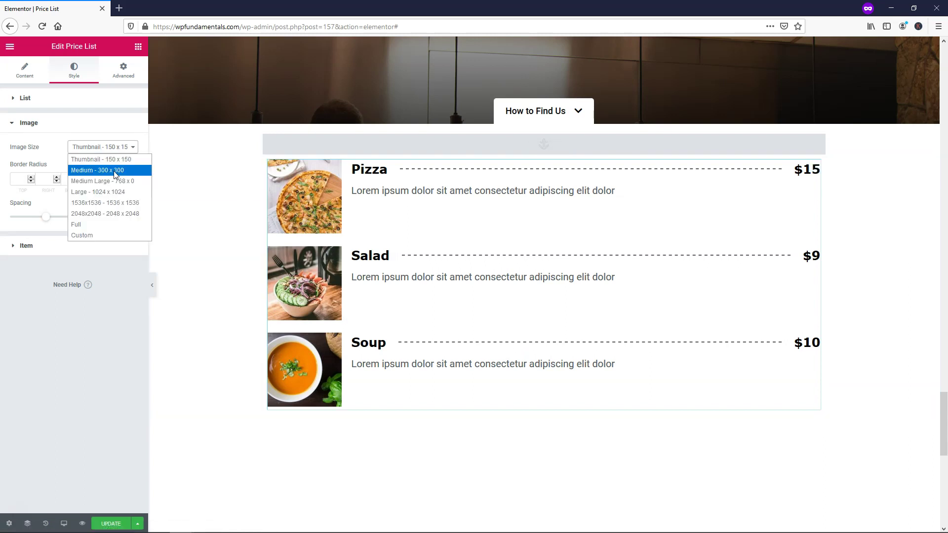
left_click(114, 171)
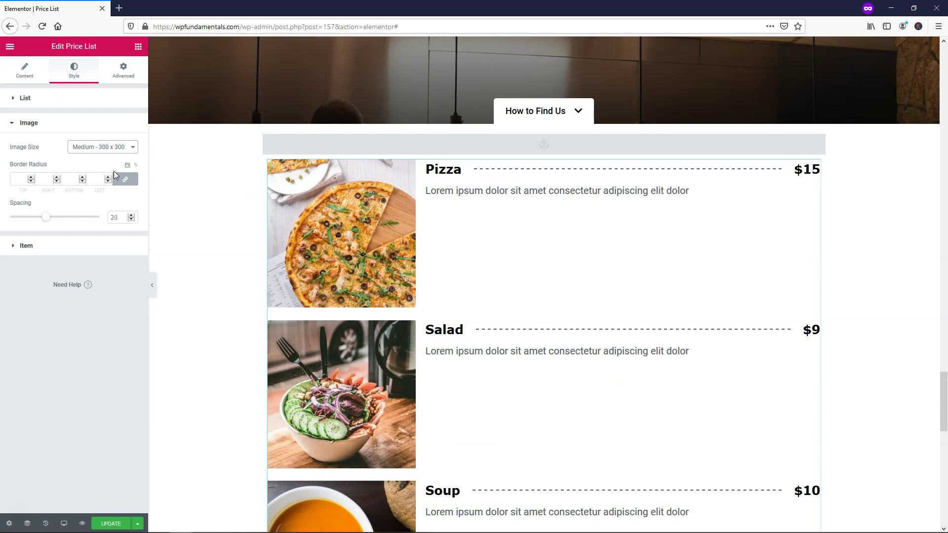
left_click(127, 151)
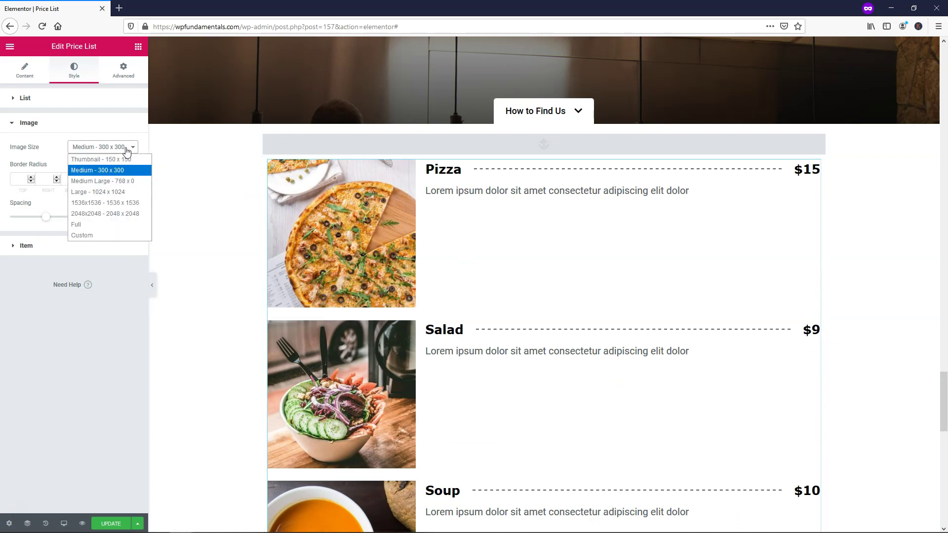
left_click(102, 181)
left_click(109, 150)
left_click(109, 192)
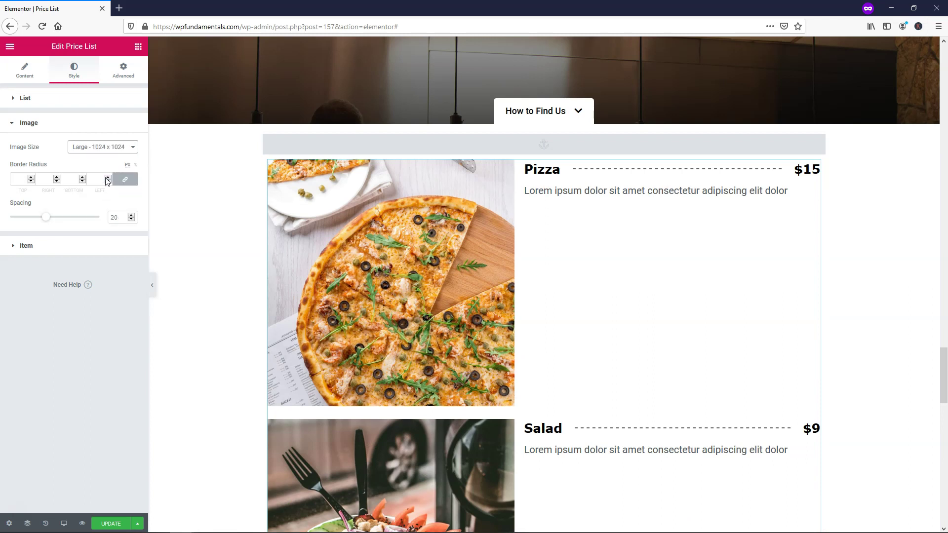
left_click(108, 154)
left_click(109, 168)
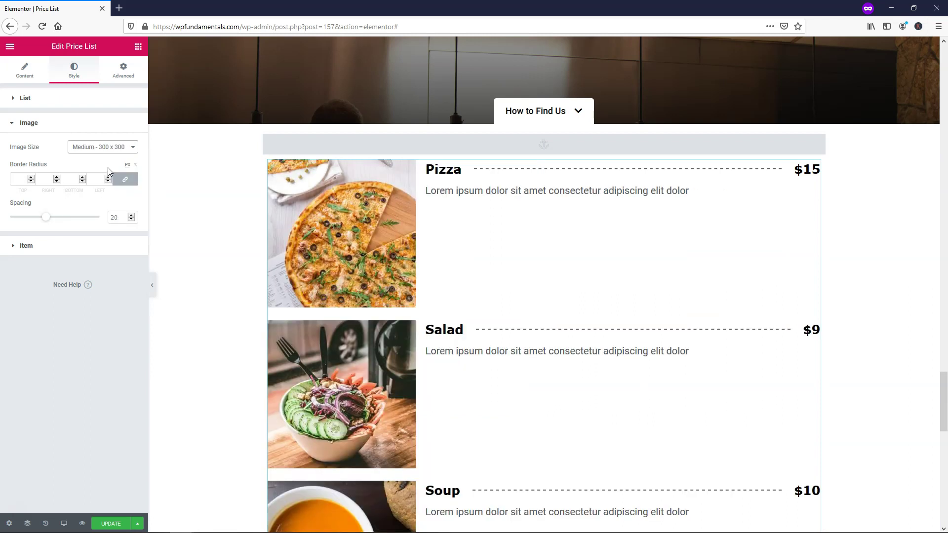
left_click(111, 149)
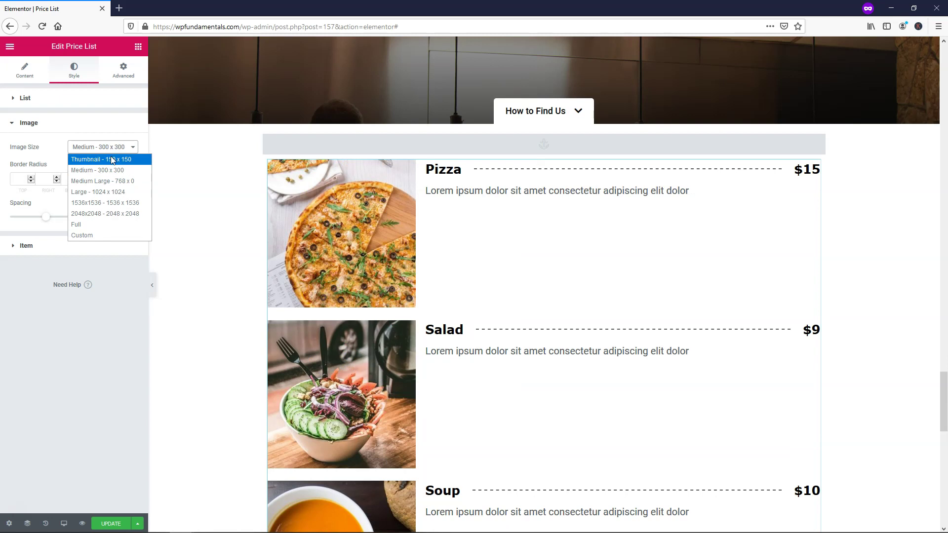
left_click(112, 158)
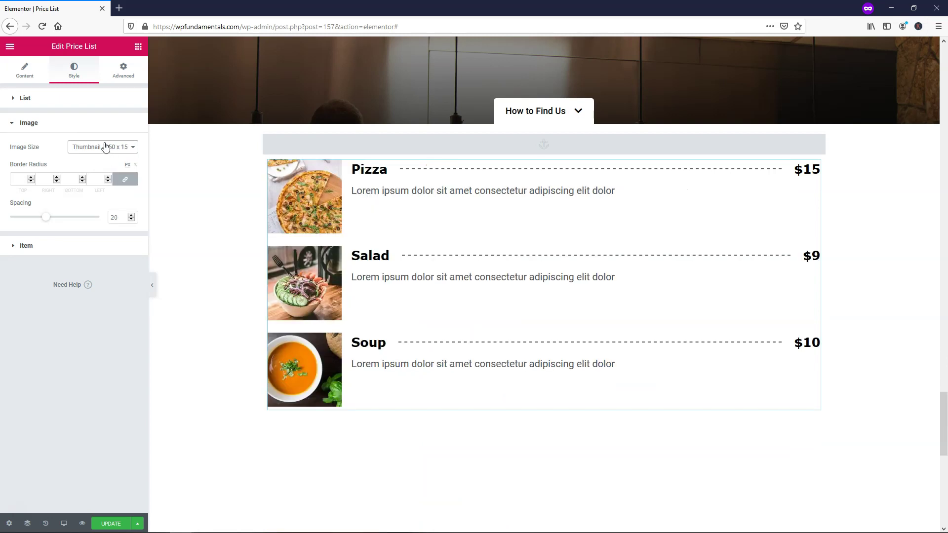
left_click(105, 147)
left_click(107, 169)
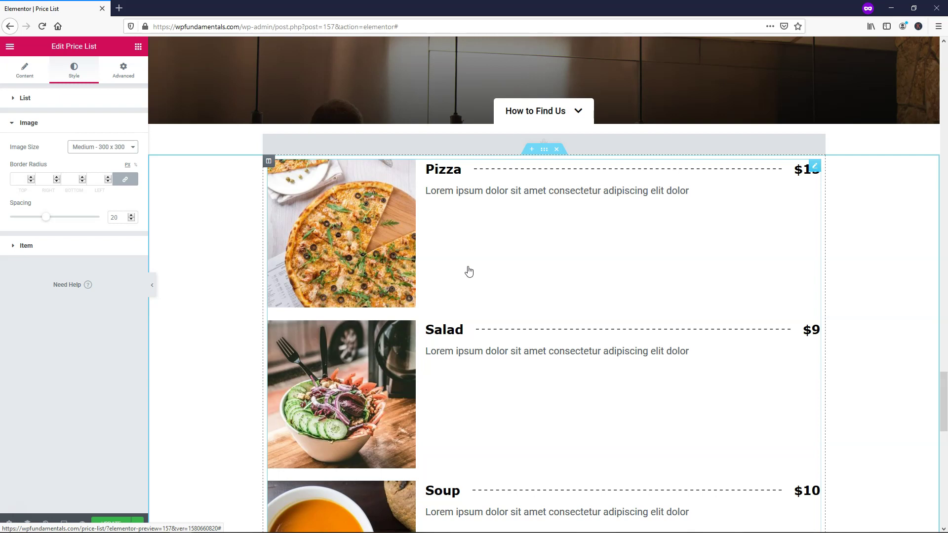
- Set item vertical alignment to Center after trying Bottom, and save with Update
left_click(67, 254)
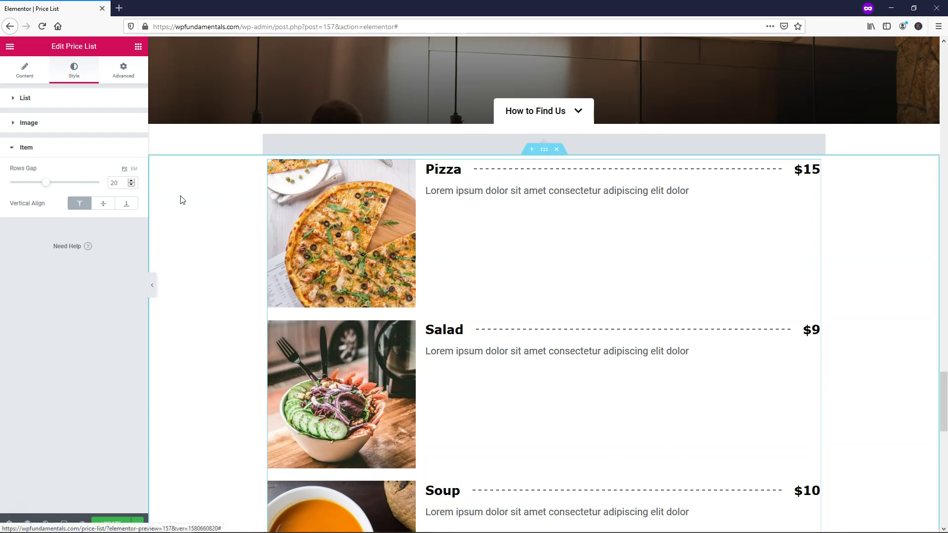
left_click(105, 205)
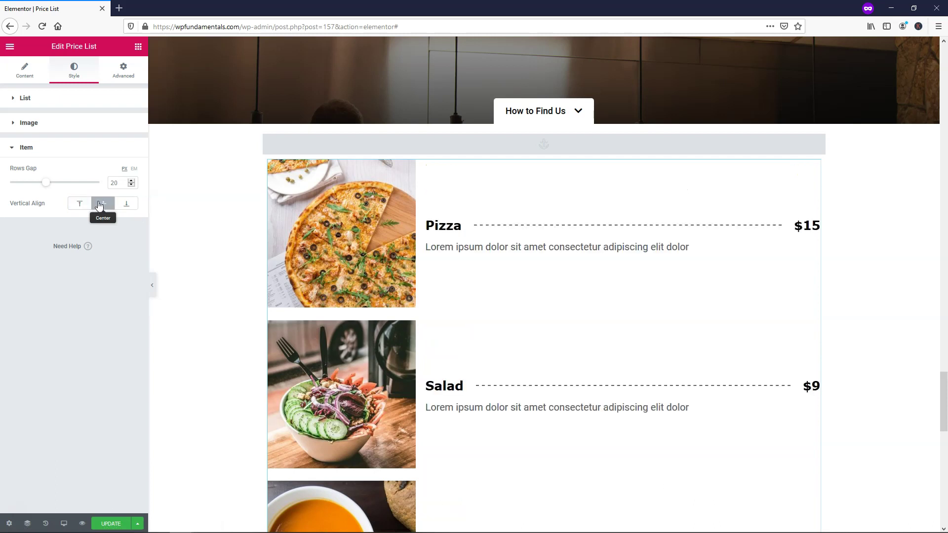
left_click(125, 208)
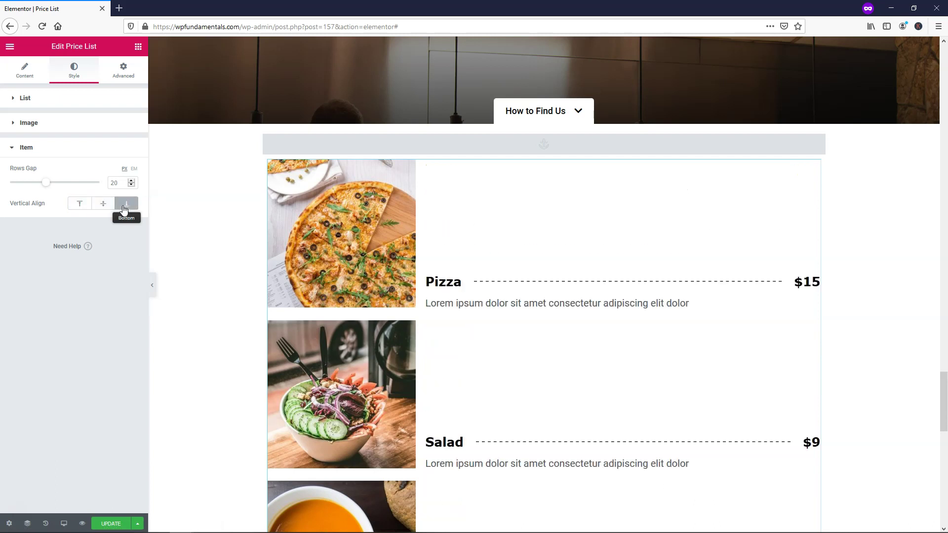
left_click(104, 208)
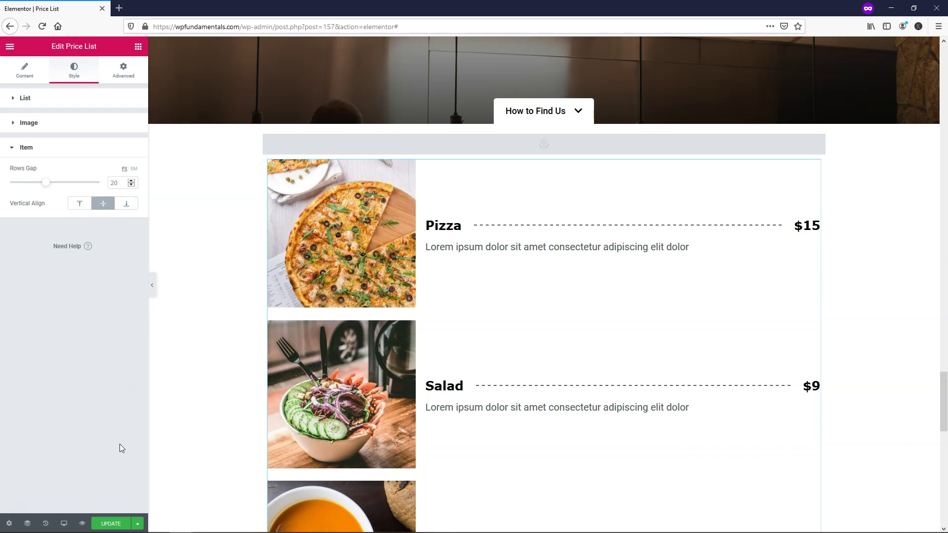
left_click(118, 521)
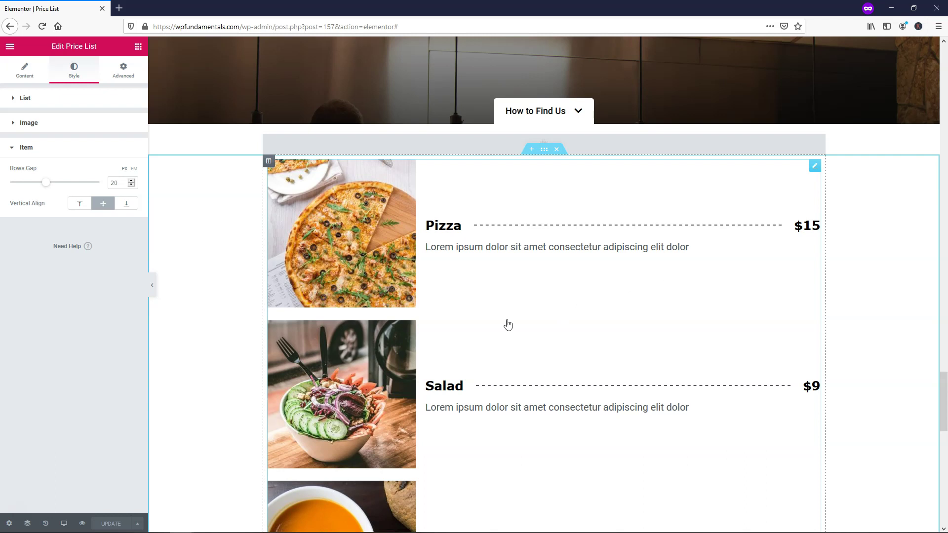
- Add a second column to the section and paste a copy of the Price List into it
right_click(268, 163)
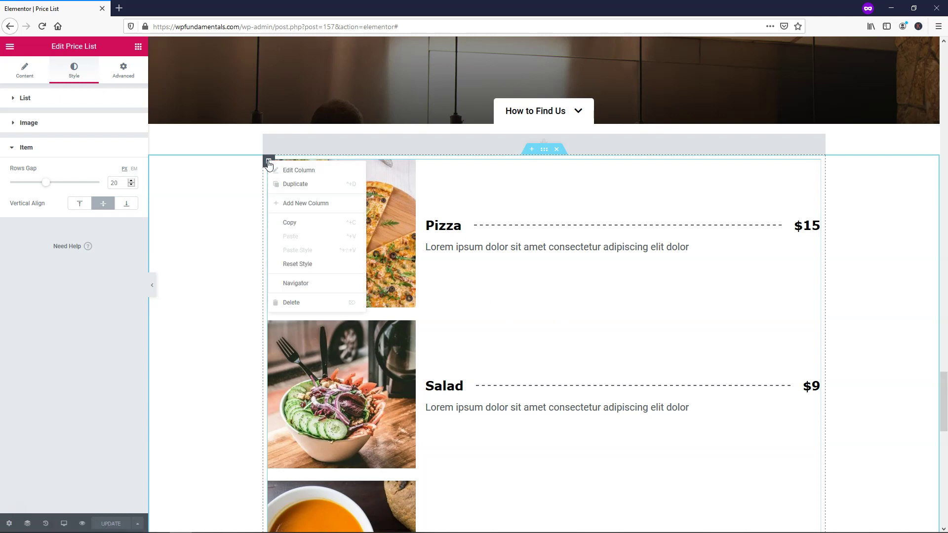
left_click(296, 203)
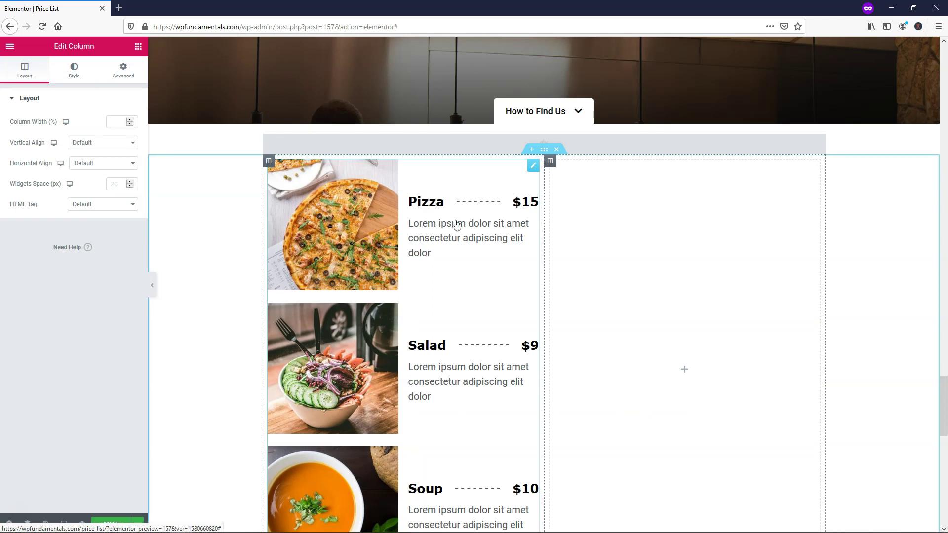
right_click(435, 181)
left_click(469, 219)
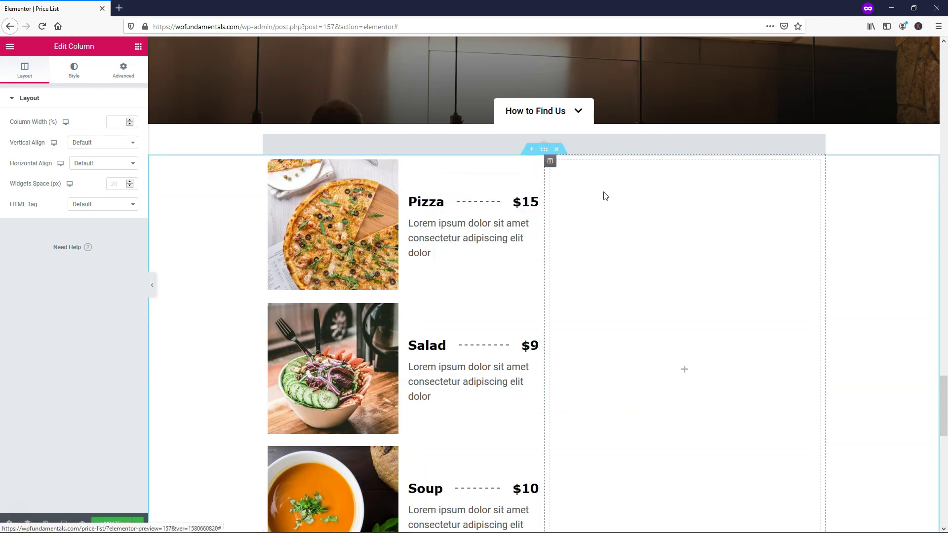
right_click(604, 193)
left_click(632, 200)
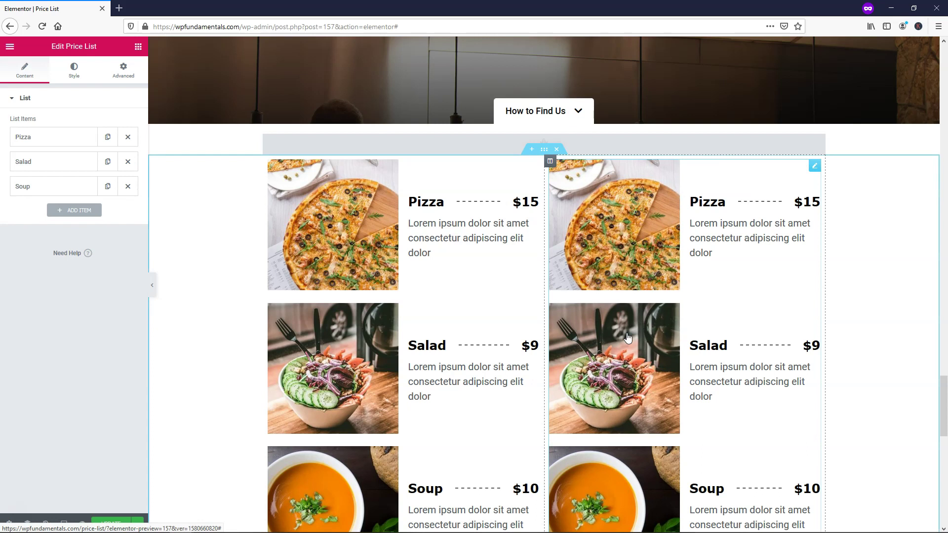
scroll(621, 288, "down", 2)
scroll(621, 288, "down", 1)
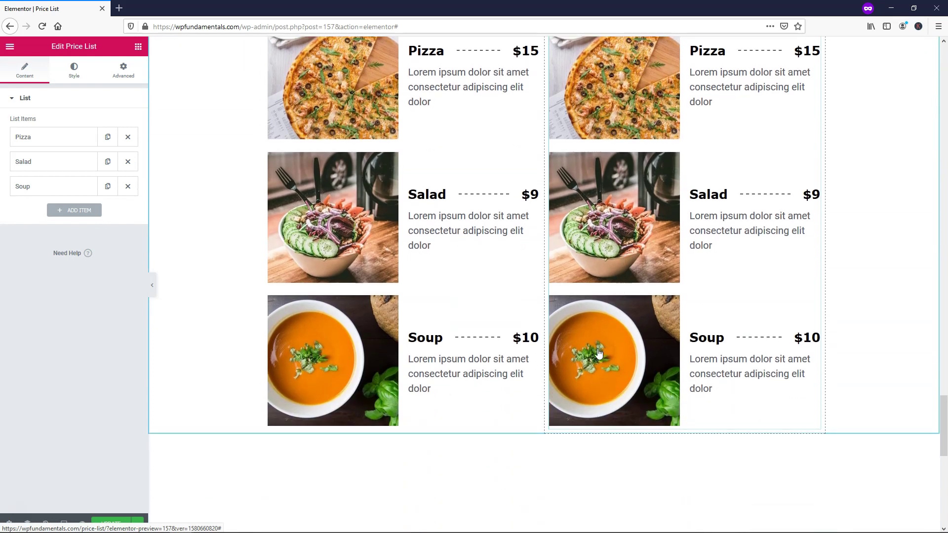
scroll(621, 363, "up", 4)
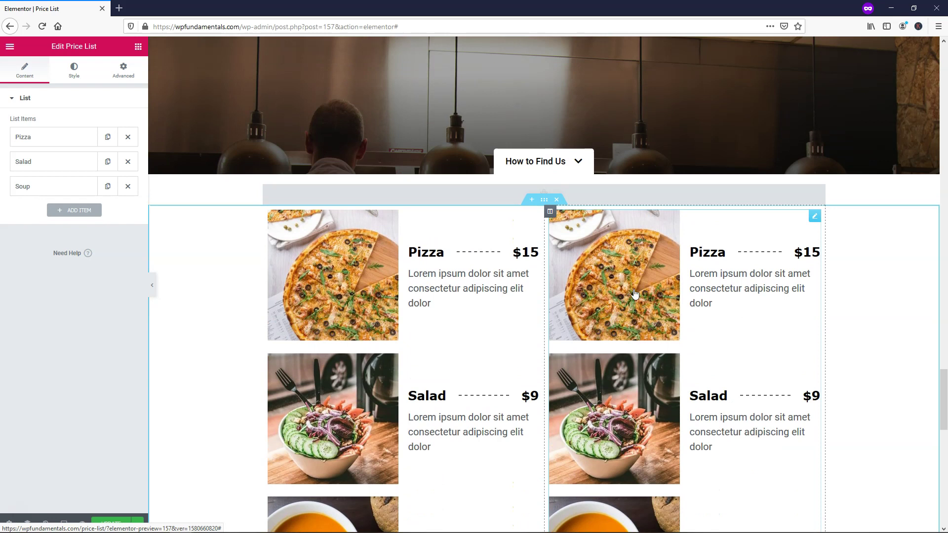
- Change the copied Pizza entry to Toast with the avocado-toast photo
left_click(58, 142)
left_click_drag(46, 199, 13, 201)
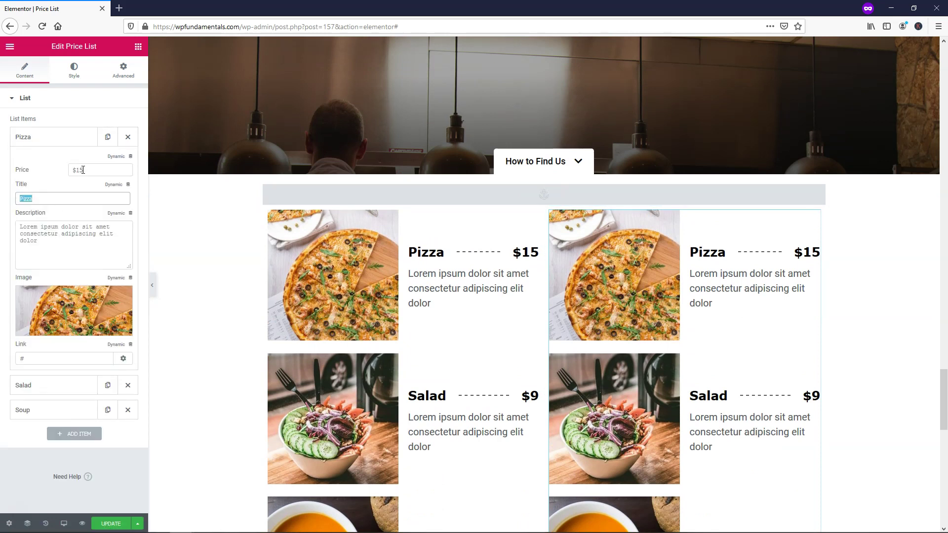
left_click(69, 310)
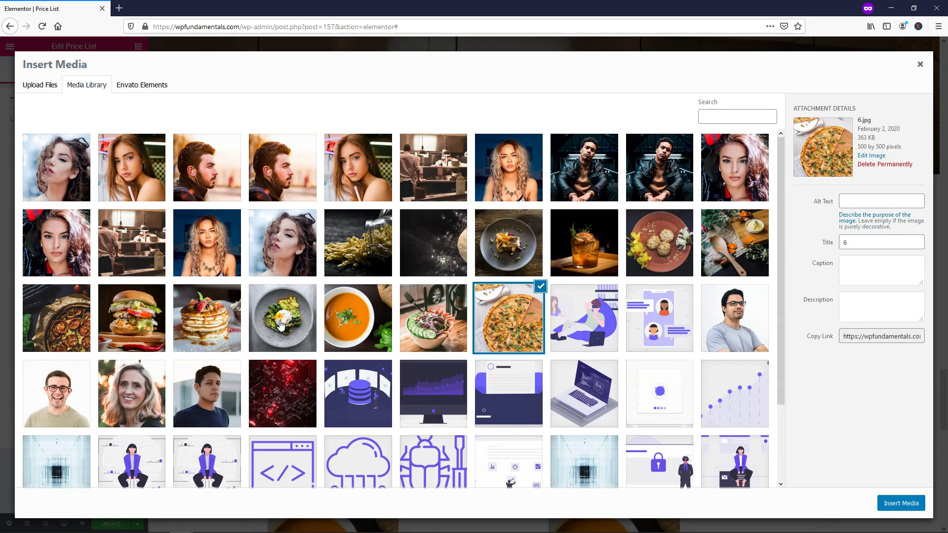
left_click(280, 324)
left_click(900, 503)
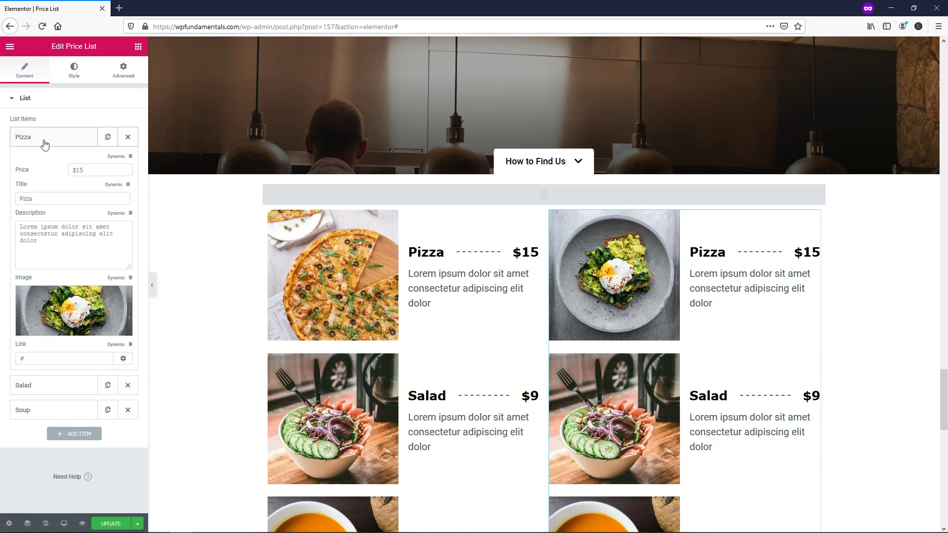
left_click_drag(42, 199, 9, 202)
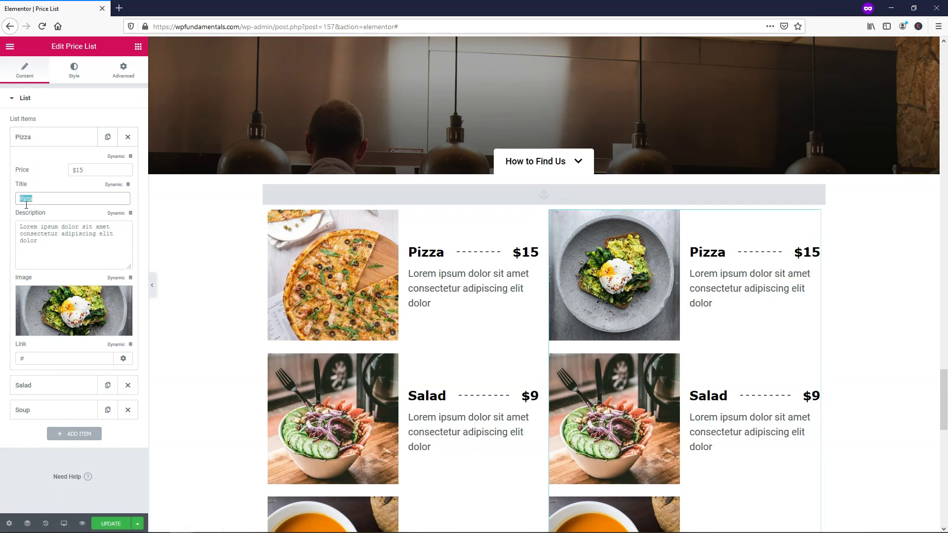
type("Toast")
left_click(49, 137)
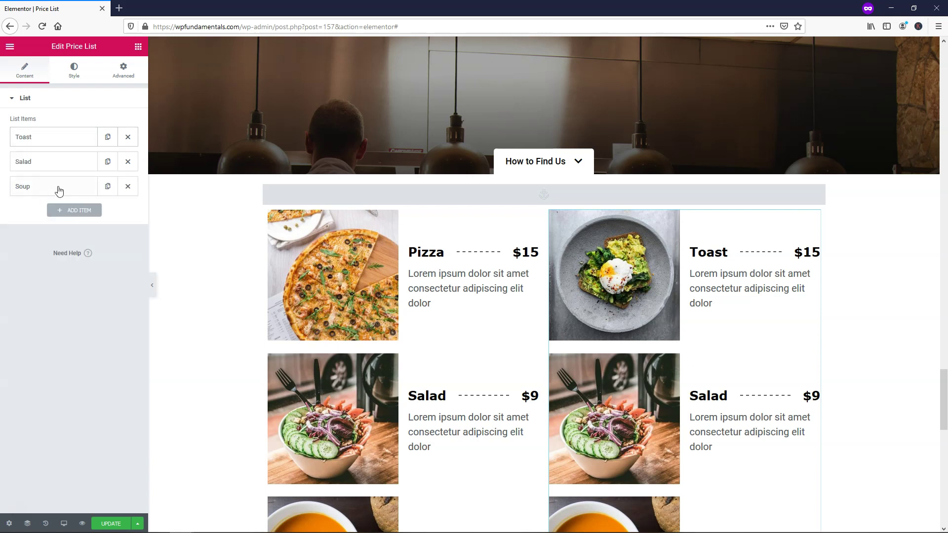
- Change the Salad entry to Pancakes with the pancake photo
left_click(51, 163)
left_click(71, 340)
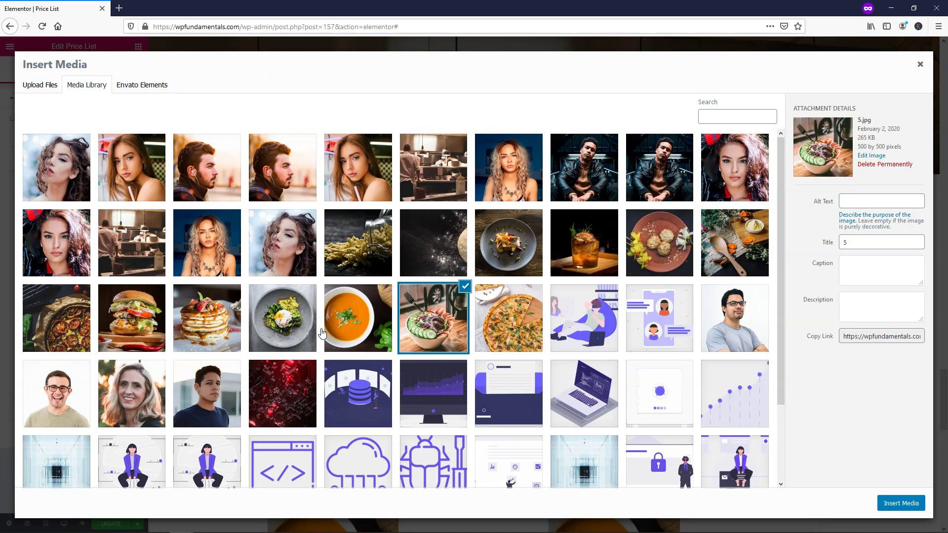
left_click(208, 334)
left_click(901, 503)
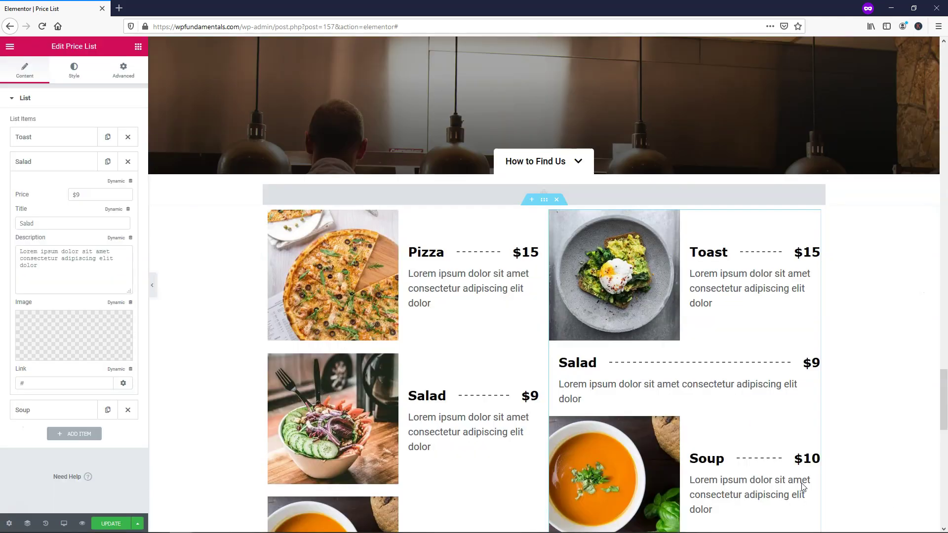
double_click(50, 222)
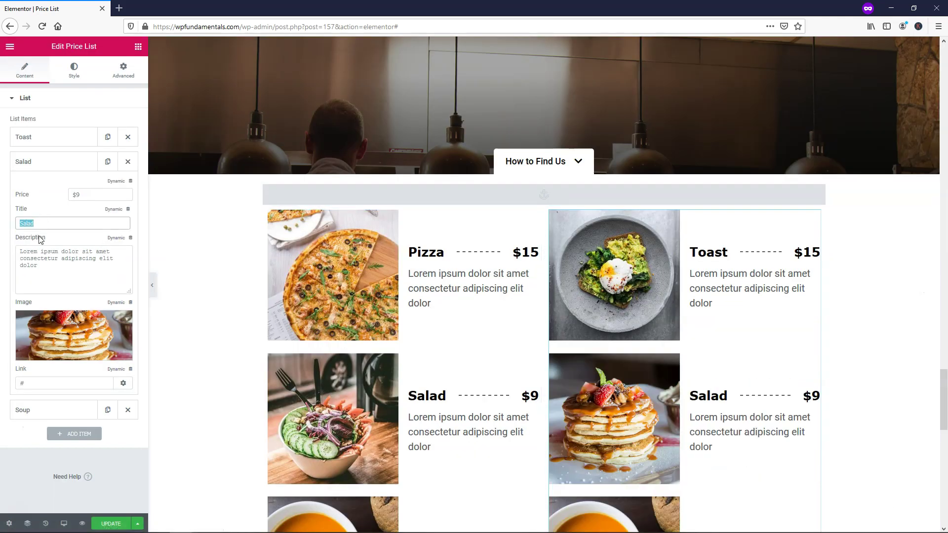
type("Pancakes")
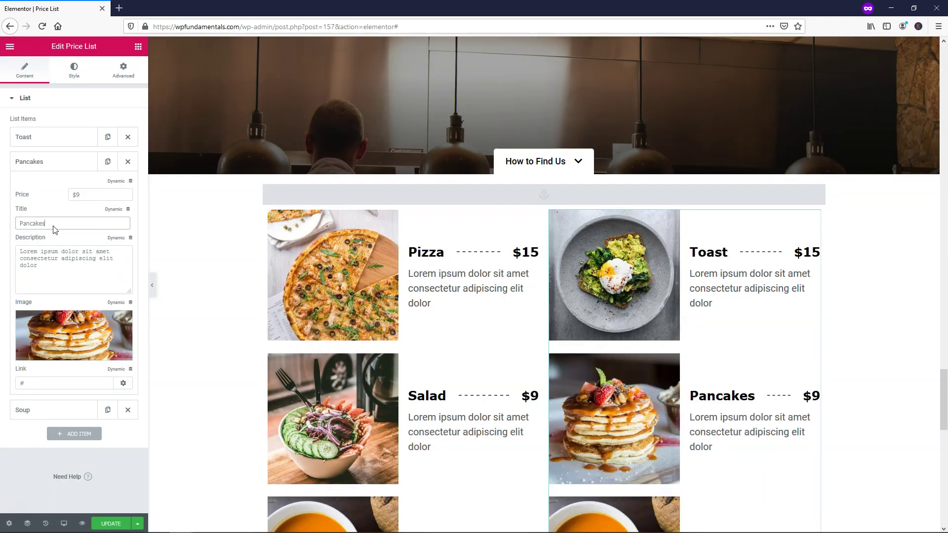
left_click(42, 170)
- Change the Soup entry to Burger with the burger photo
left_click(45, 188)
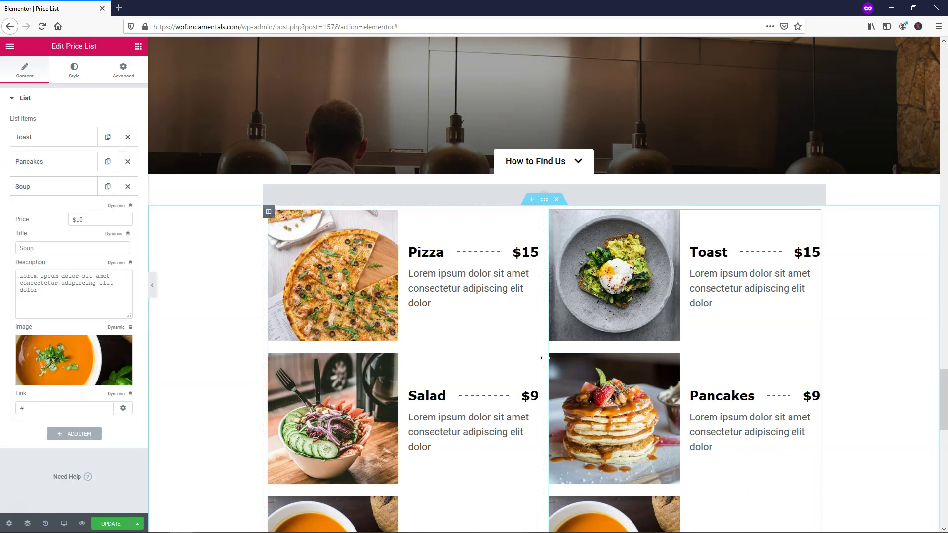
scroll(599, 384, "down", 1)
scroll(599, 384, "down", 2)
left_click(74, 365)
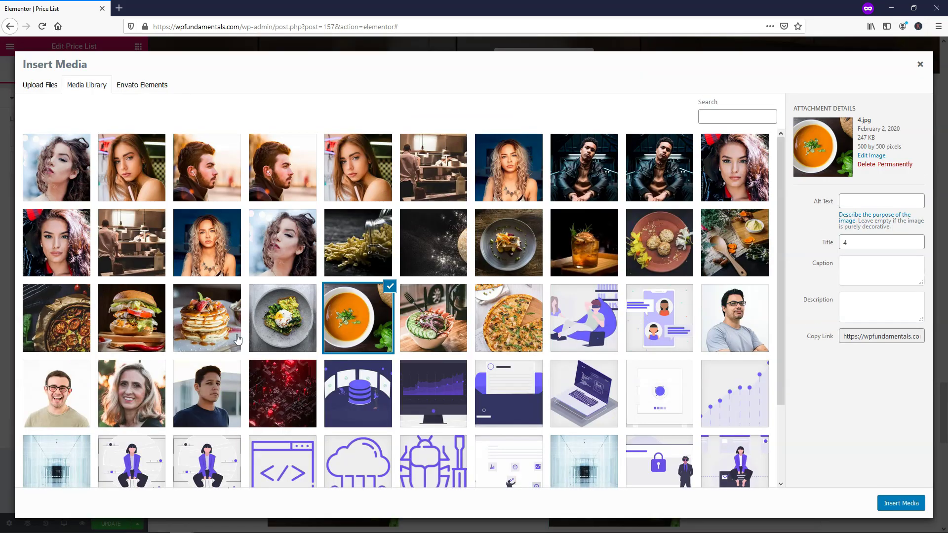
left_click(126, 337)
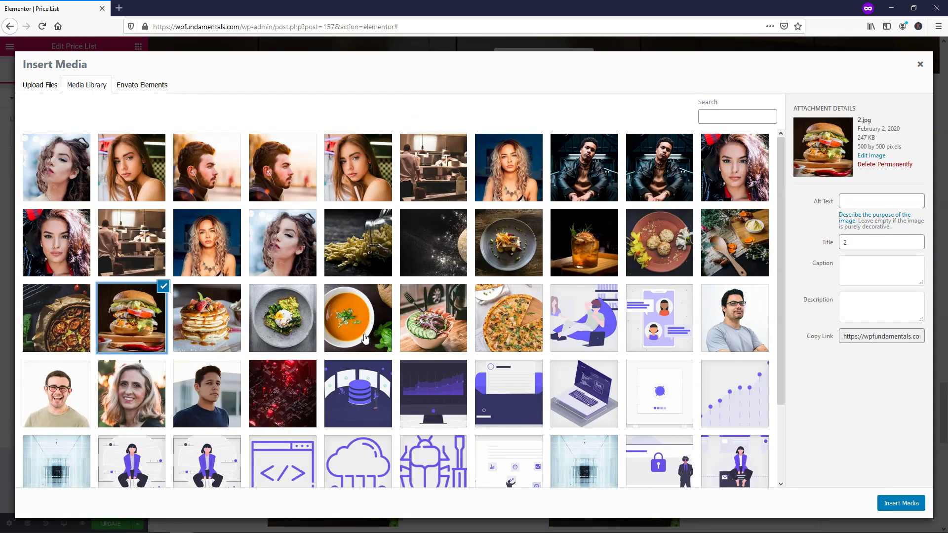
left_click(899, 503)
left_click(40, 248)
double_click(37, 249)
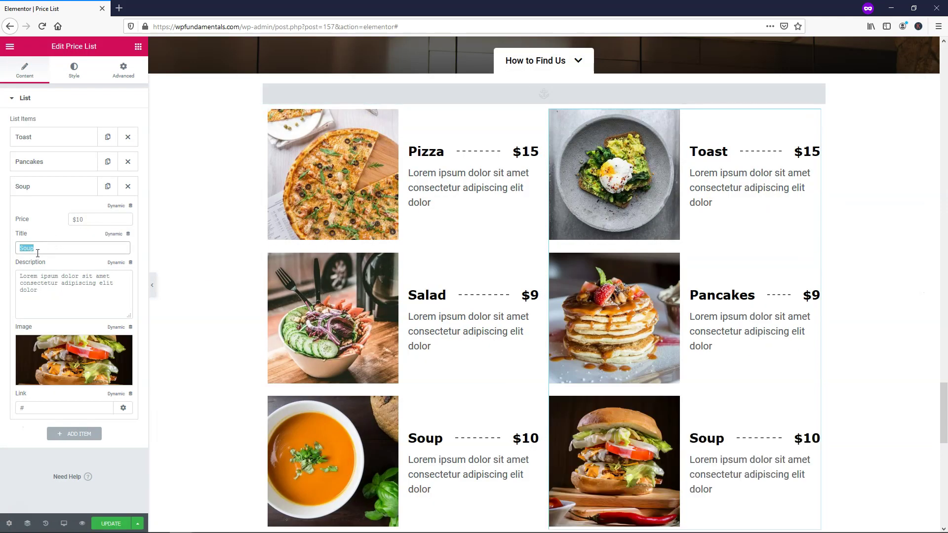
type("Burger")
- Save the page, then set the right price list's Image Size to Thumbnail - 150 x 150
left_click(111, 522)
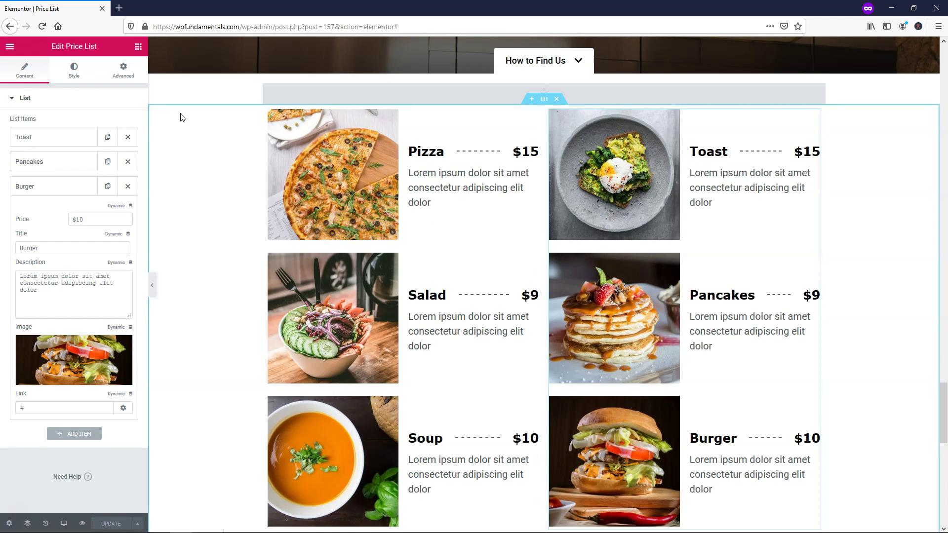
left_click(78, 74)
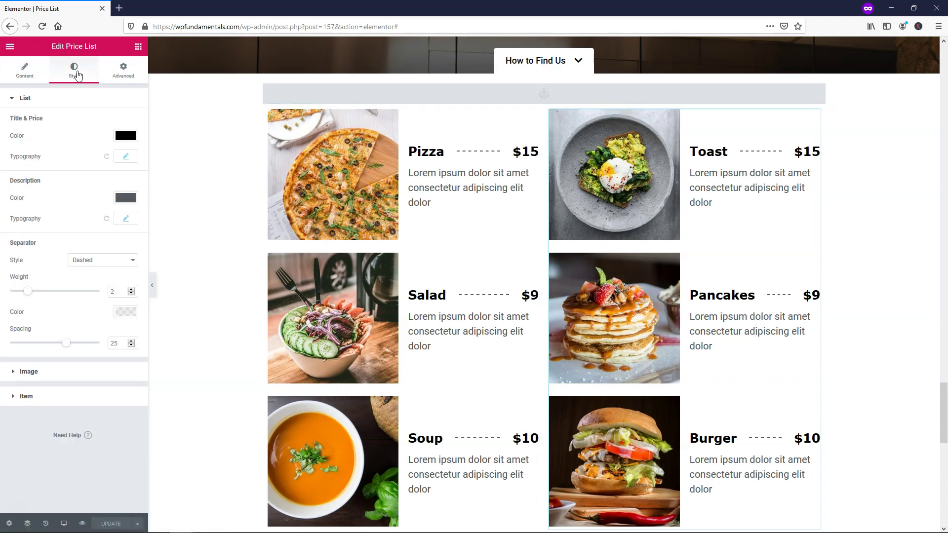
left_click(46, 371)
left_click(87, 148)
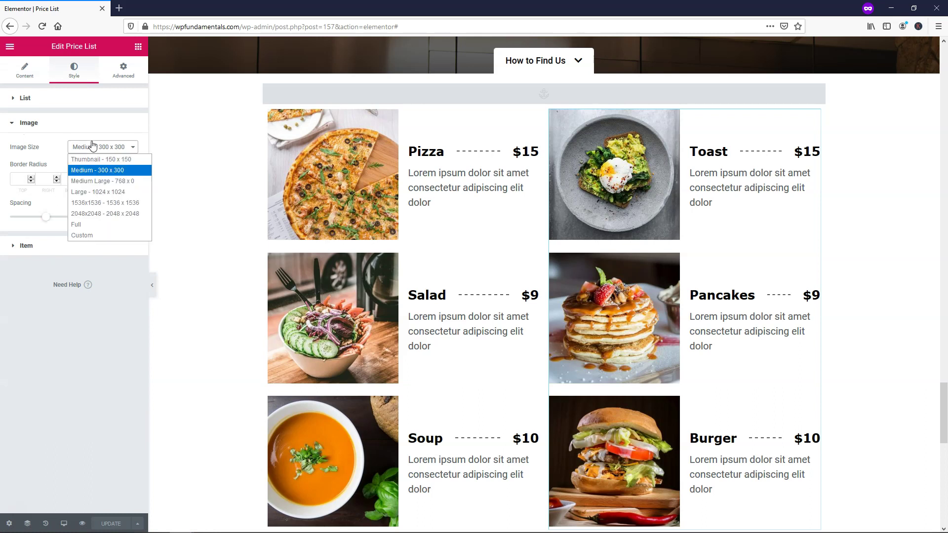
left_click(94, 153)
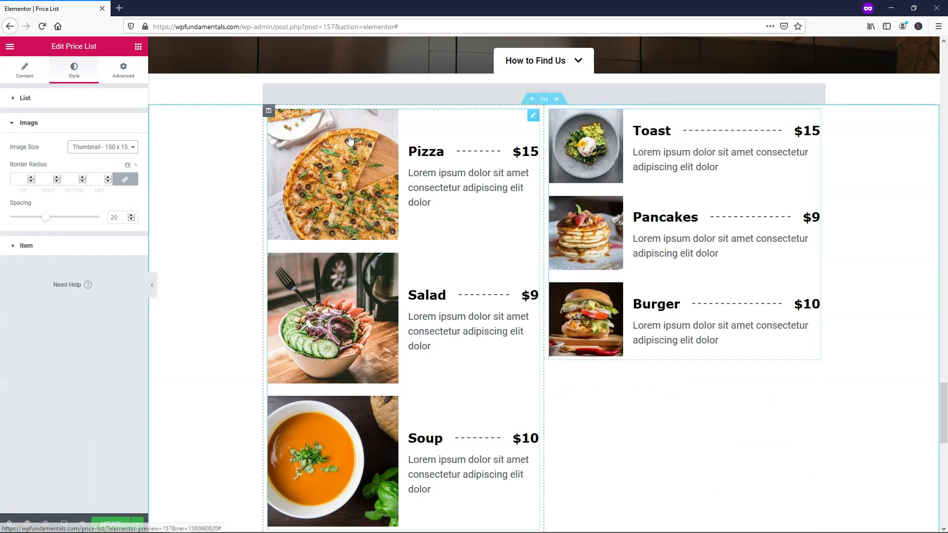
- Set the left Pizza/Salad/Soup list's Image Size to Thumbnail - 150 x 150
left_click(49, 246)
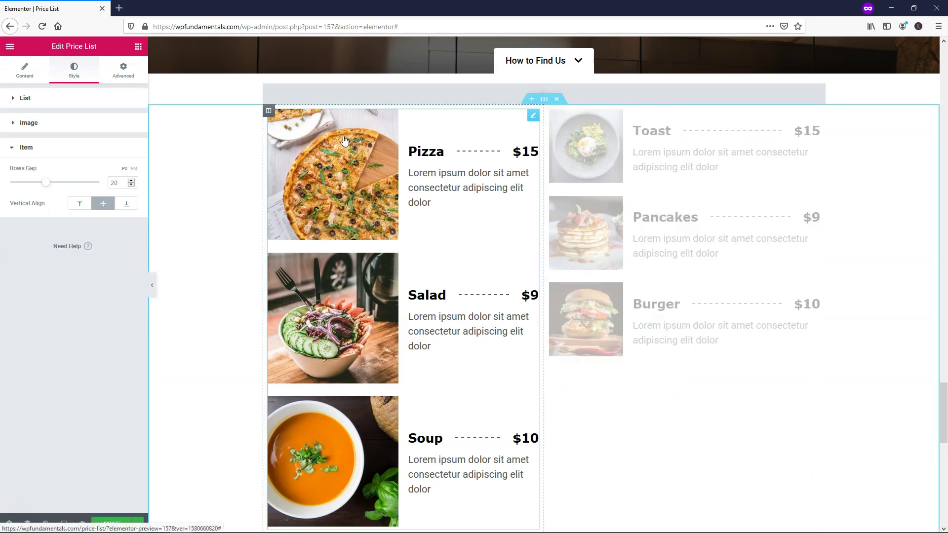
left_click(53, 124)
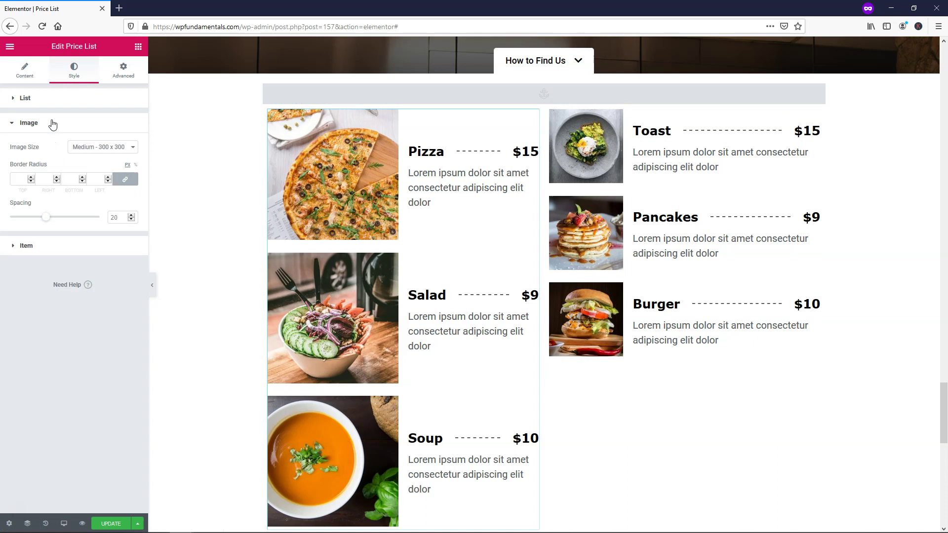
left_click(82, 147)
left_click(92, 157)
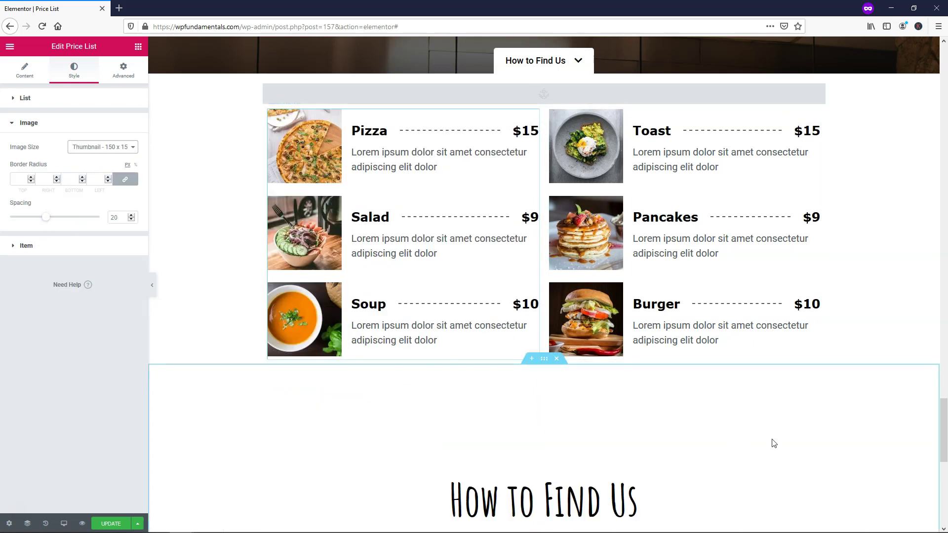